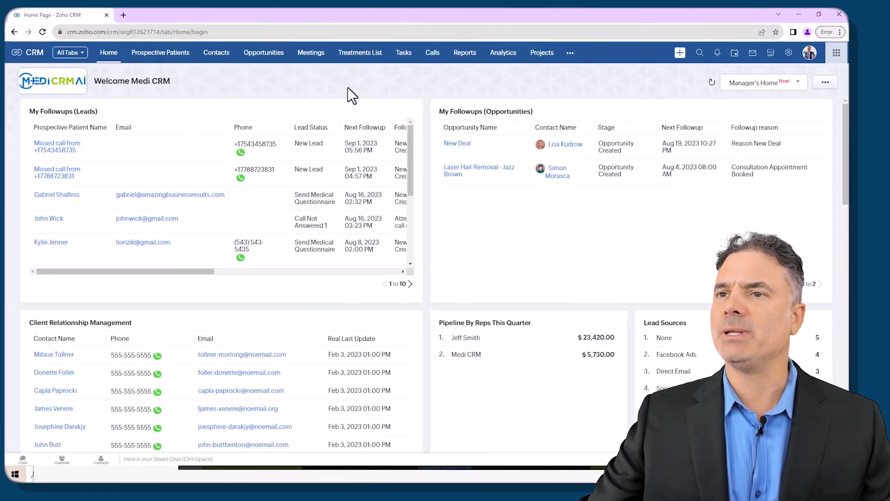
Step: Find Telephony in CRM Setup by searching 'tel', then follow View Configuration to the Zoho One Marketplace
{"action": "left_click", "coordinate": [788, 54]}
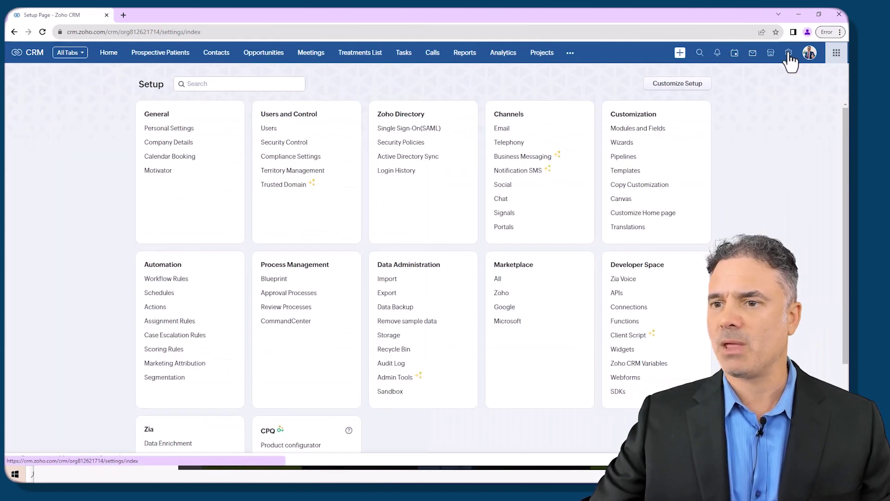
{"action": "left_click", "coordinate": [248, 84]}
{"action": "type", "text": "tel"}
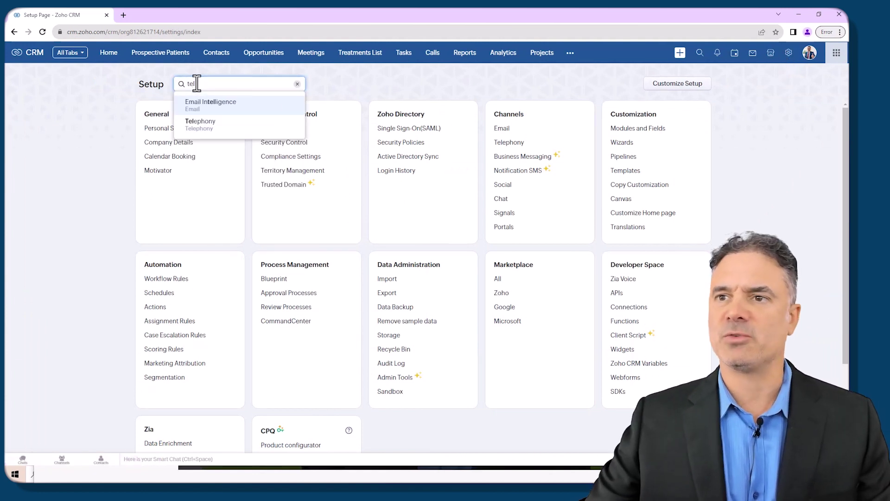
{"action": "left_click", "coordinate": [225, 131]}
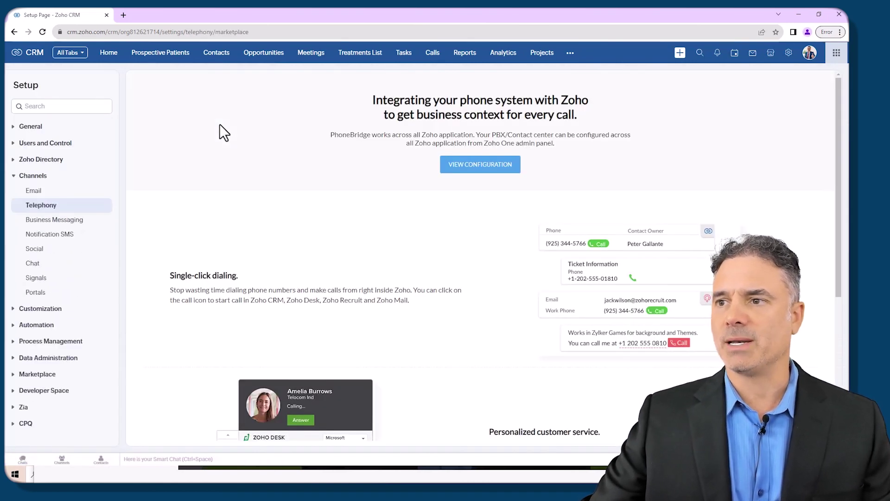
{"action": "left_click", "coordinate": [484, 167]}
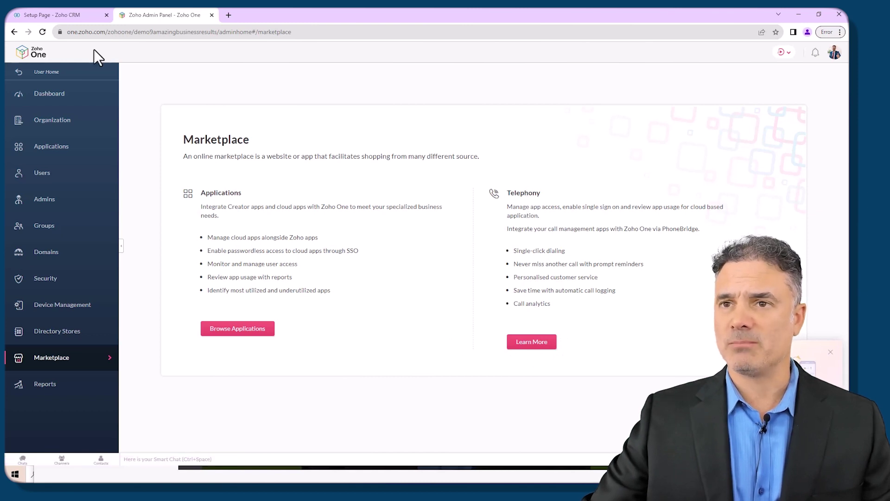
Step: Load one.zoho.com, then open the Directory admin's Marketplace page
{"action": "left_click_drag", "start_coordinate": [105, 32], "coordinate": [377, 33]}
{"action": "key", "text": "BackSpace"}
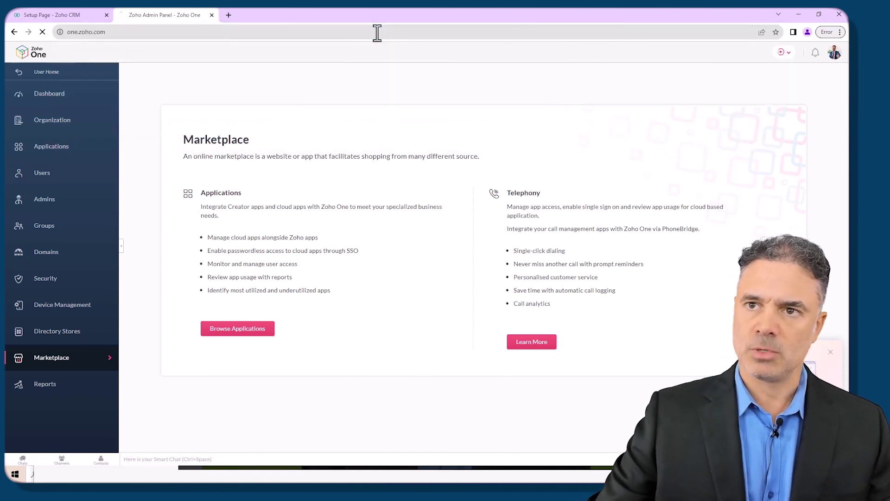
{"action": "key", "text": "Return"}
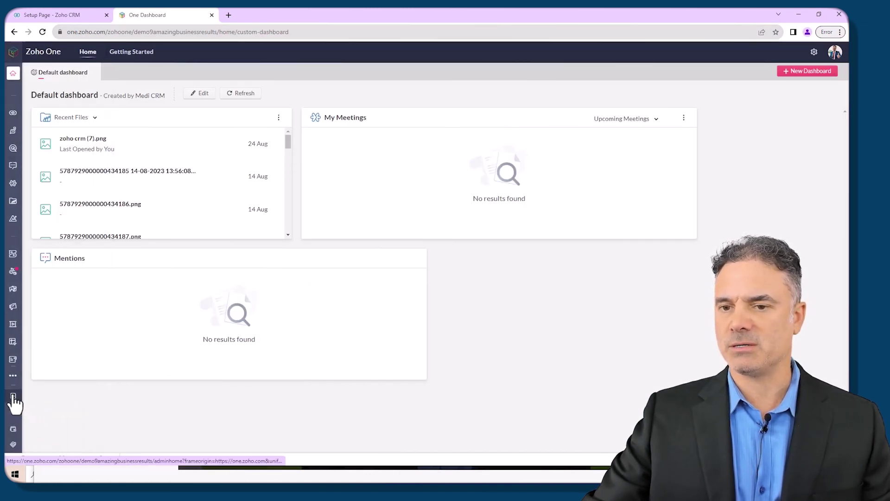
{"action": "left_click", "coordinate": [13, 402]}
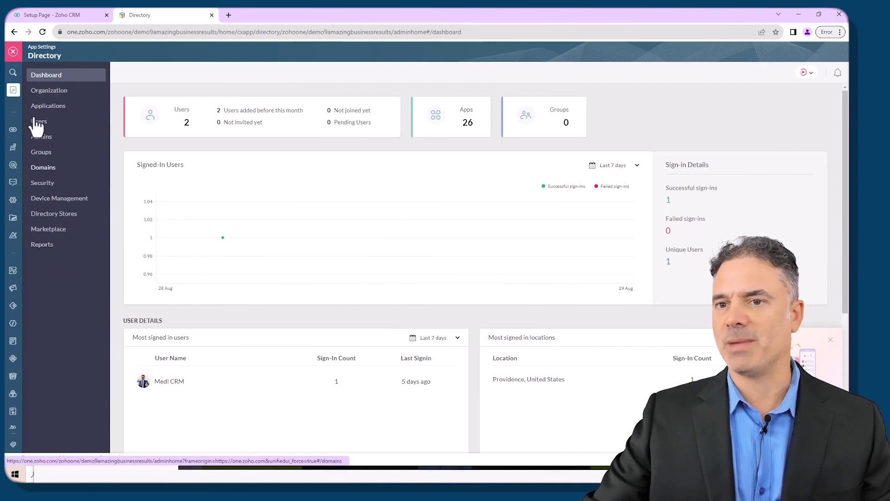
{"action": "mouse_move", "coordinate": [14, 288]}
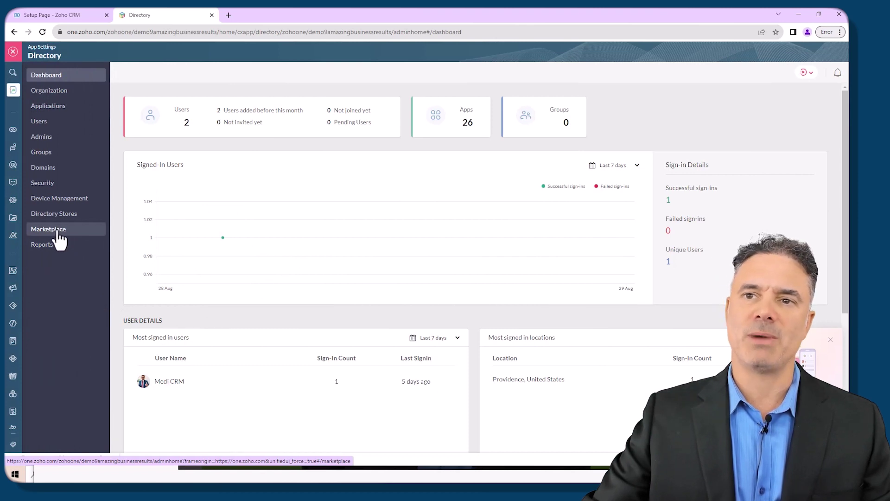
{"action": "left_click", "coordinate": [58, 232]}
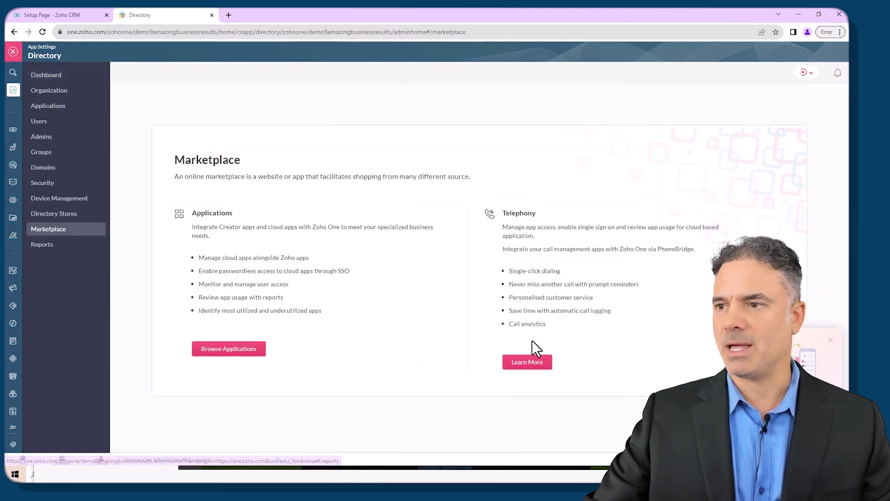
Step: Browse the telephony provider list and filter it by 'ringcen' to show RingCentral listings
{"action": "left_click", "coordinate": [536, 367]}
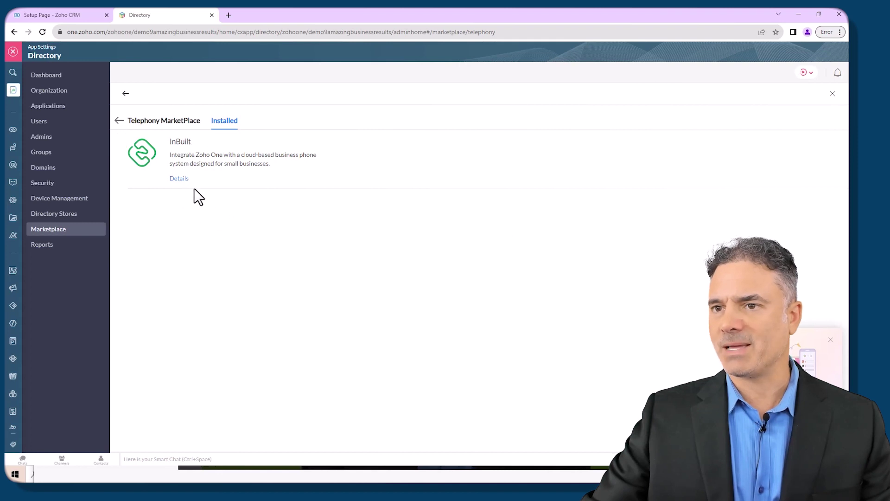
{"action": "left_click", "coordinate": [118, 121]}
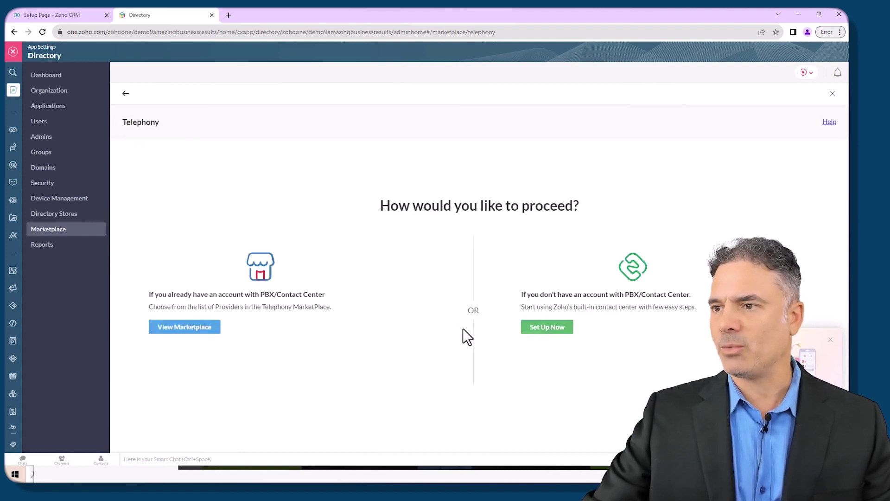
{"action": "left_click", "coordinate": [202, 327]}
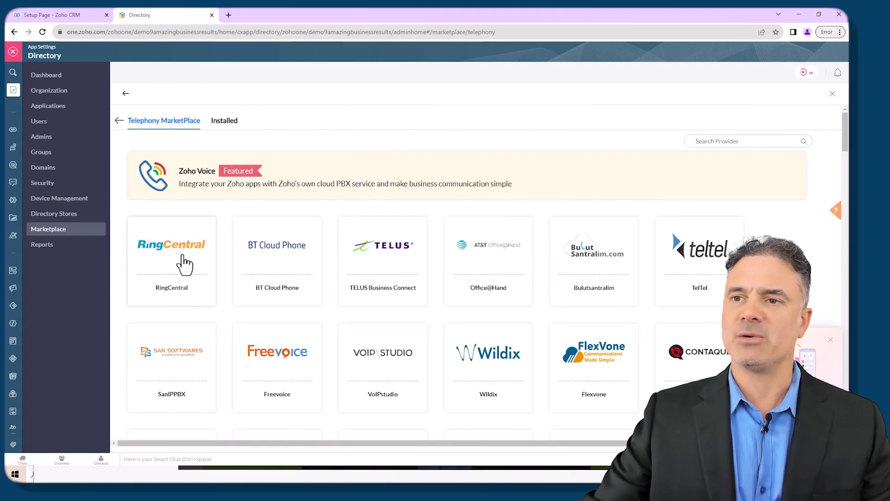
{"action": "left_click", "coordinate": [735, 141]}
{"action": "type", "text": "r"}
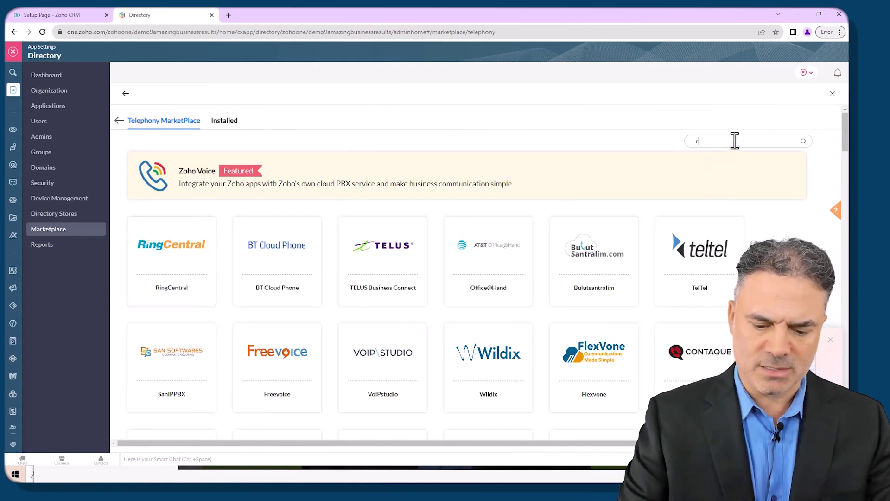
{"action": "type", "text": "ingcen"}
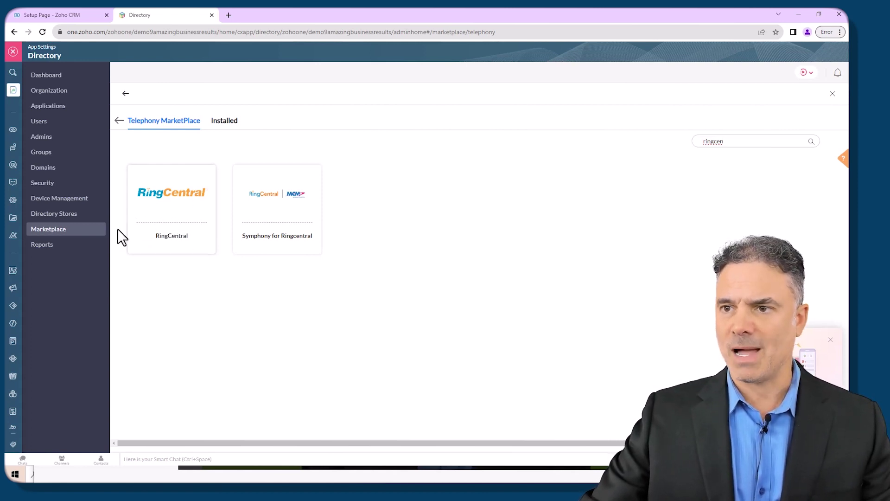
{"action": "left_click", "coordinate": [53, 236]}
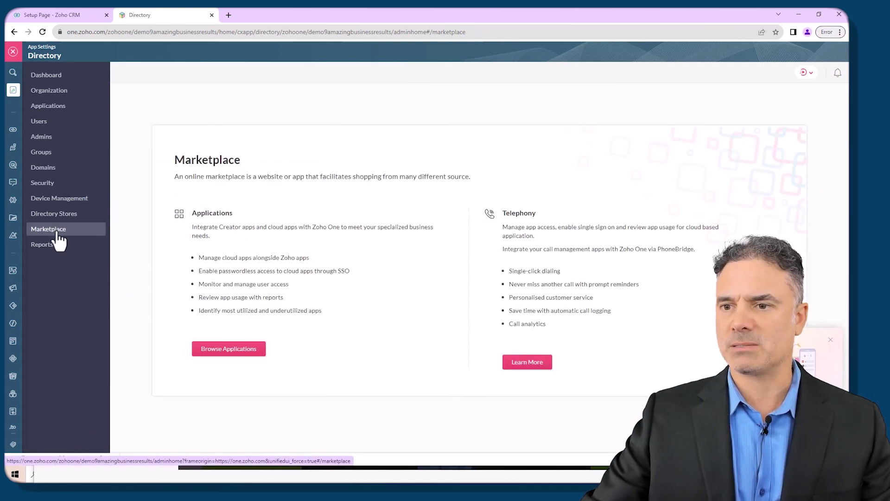
{"action": "left_click", "coordinate": [225, 353]}
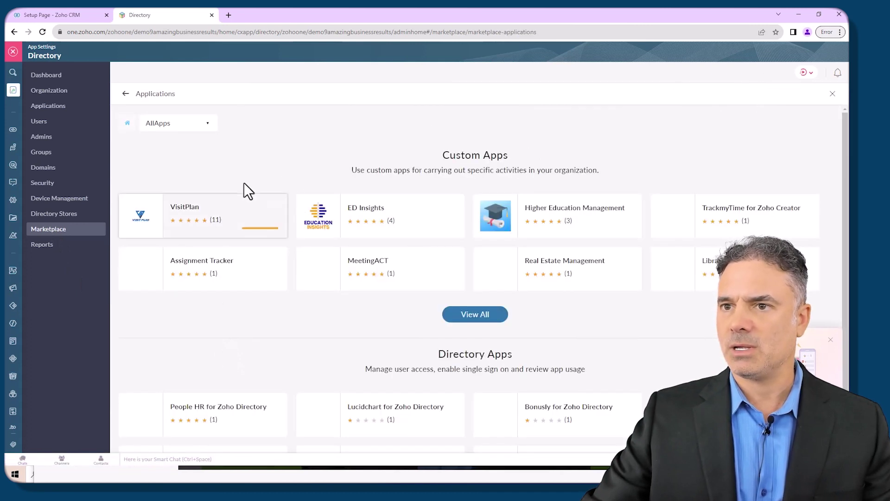
{"action": "left_click", "coordinate": [730, 124]}
{"action": "type", "text": "ring"}
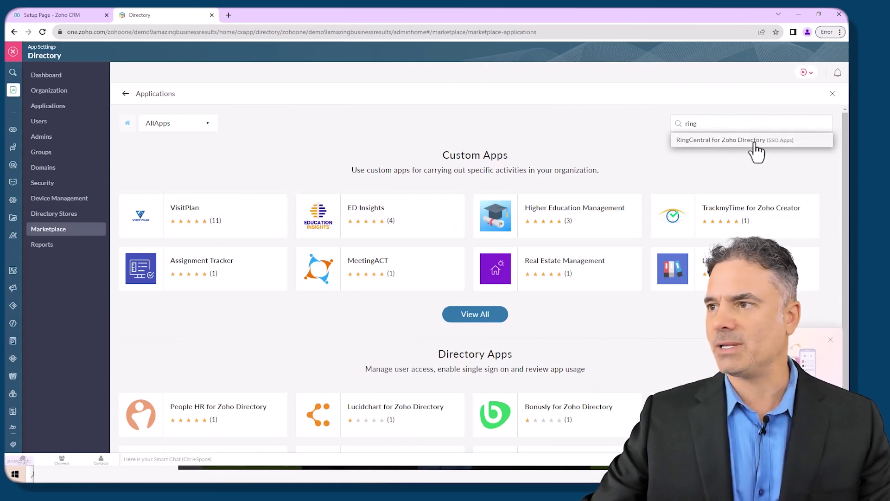
{"action": "left_click", "coordinate": [751, 142]}
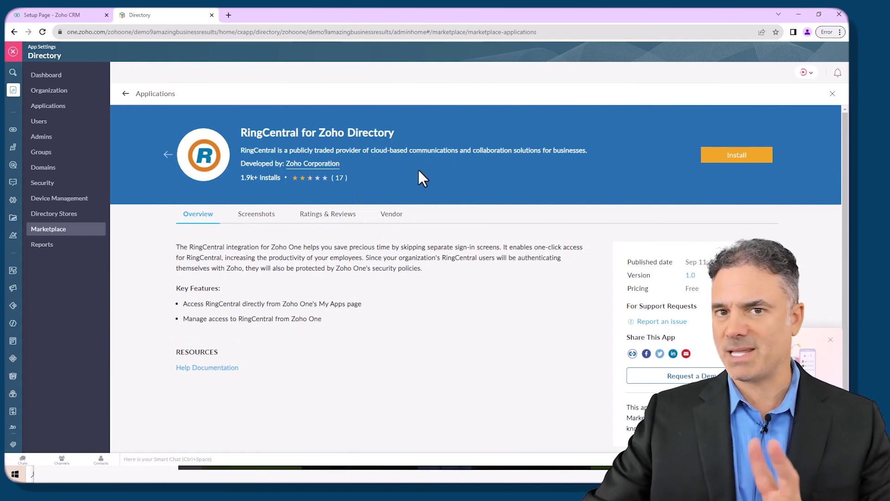
{"action": "left_click", "coordinate": [58, 232]}
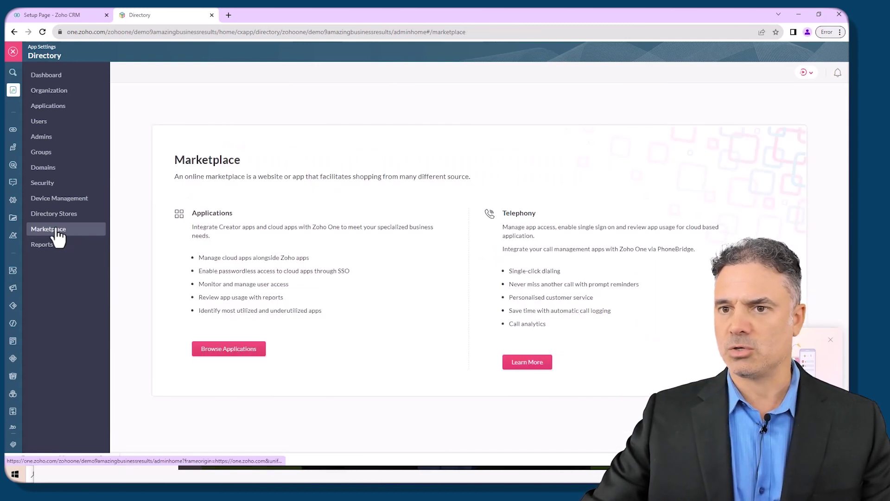
Step: Install RingCentral from the Telephony marketplace for the first user in the list
{"action": "left_click", "coordinate": [533, 363]}
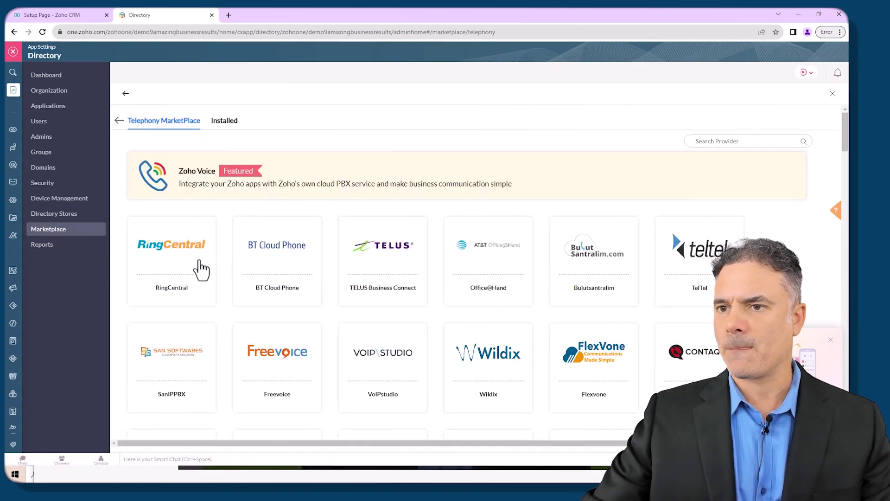
{"action": "left_click", "coordinate": [175, 255]}
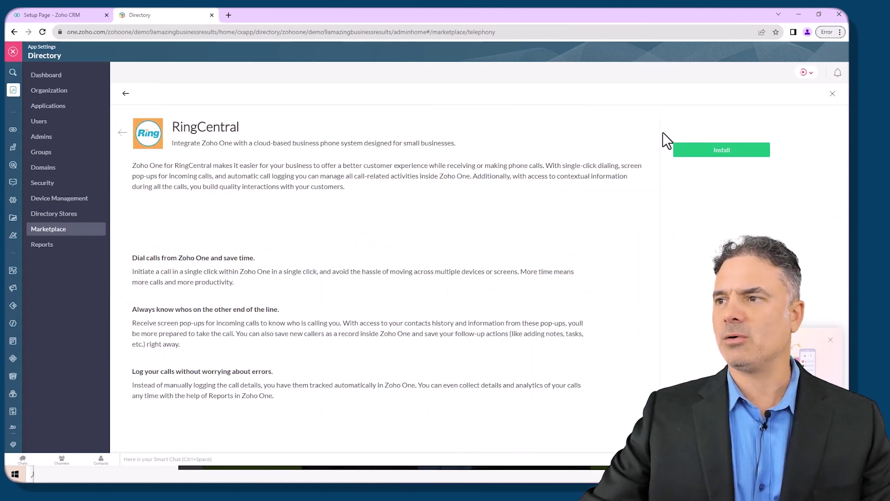
{"action": "left_click", "coordinate": [730, 151]}
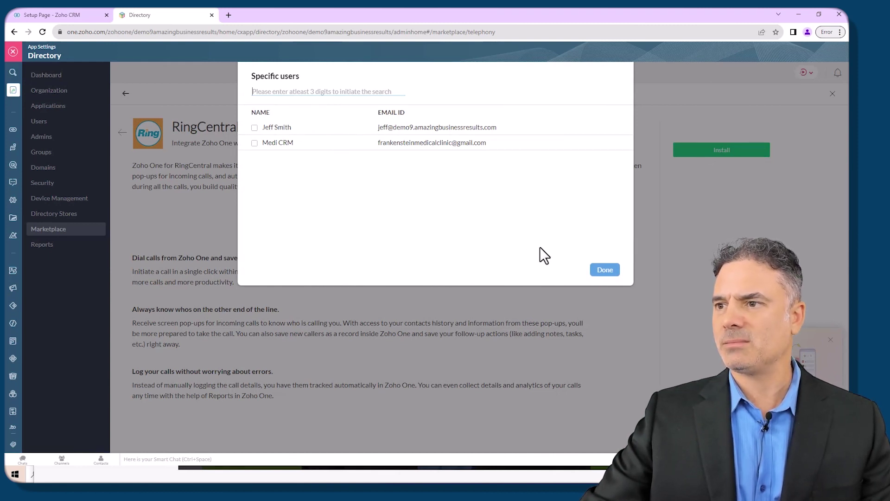
{"action": "left_click", "coordinate": [254, 128]}
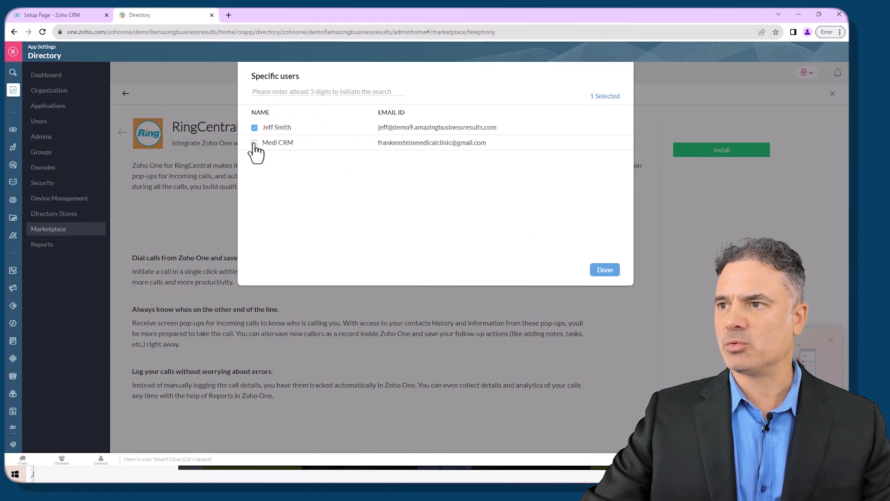
{"action": "left_click", "coordinate": [610, 273]}
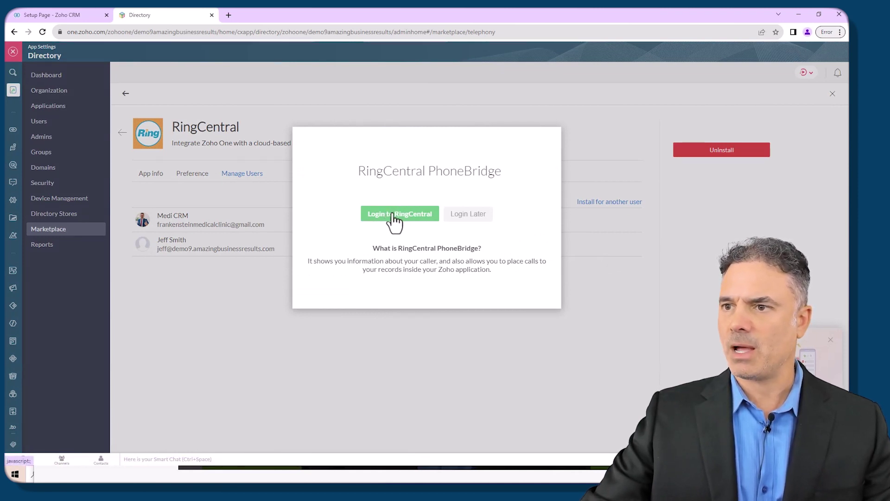
Step: Sign in to RingCentral with the Google account's e-mail and password
{"action": "left_click", "coordinate": [402, 214]}
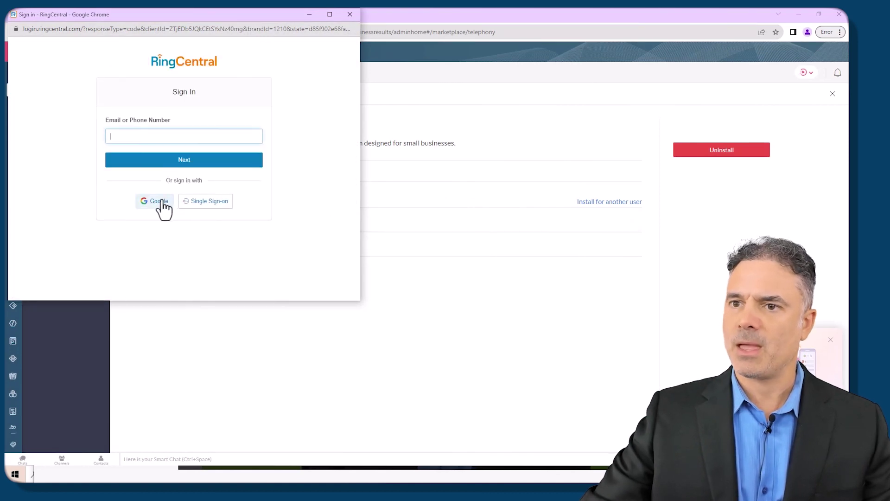
{"action": "left_click", "coordinate": [158, 201]}
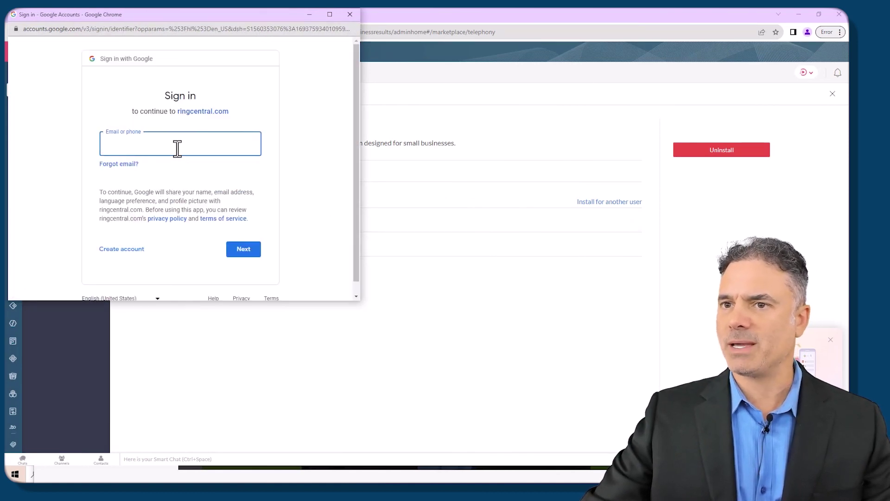
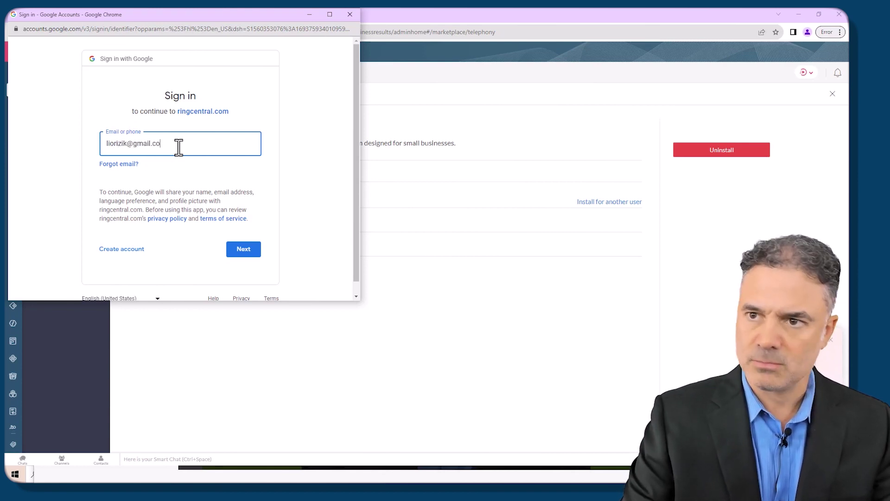
{"action": "key", "text": "Return"}
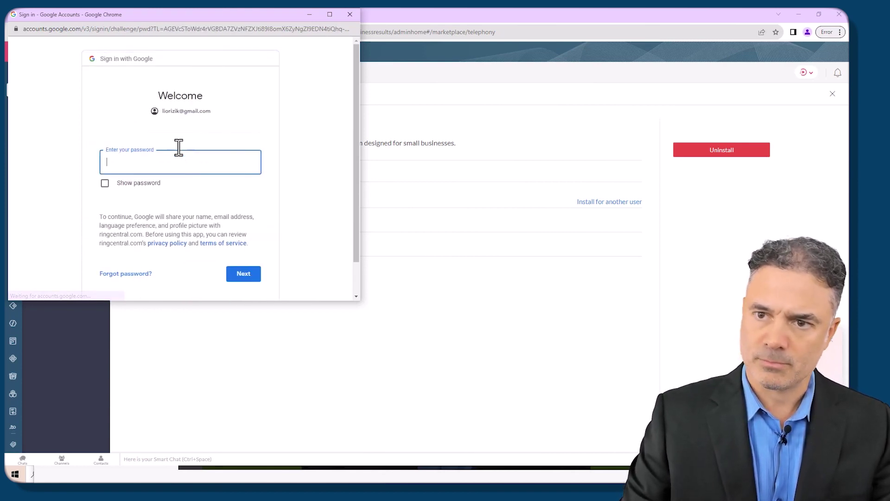
{"action": "type", "text": "*************************"}
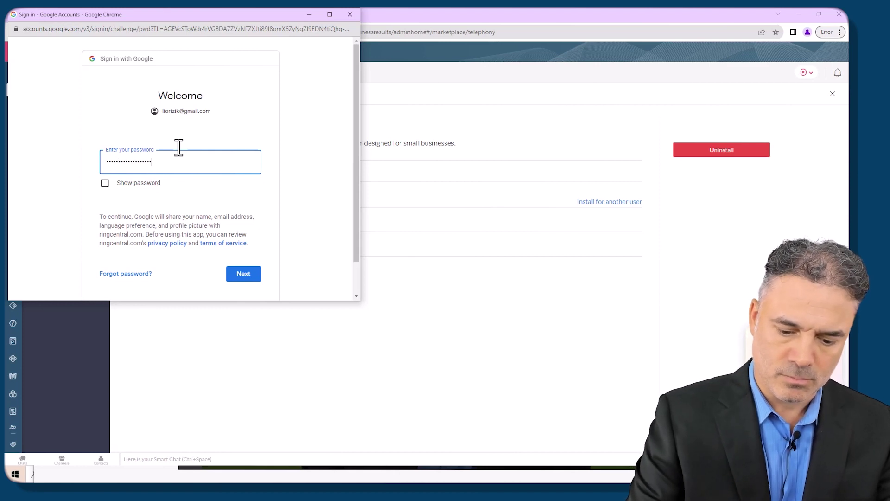
{"action": "key", "text": "Return"}
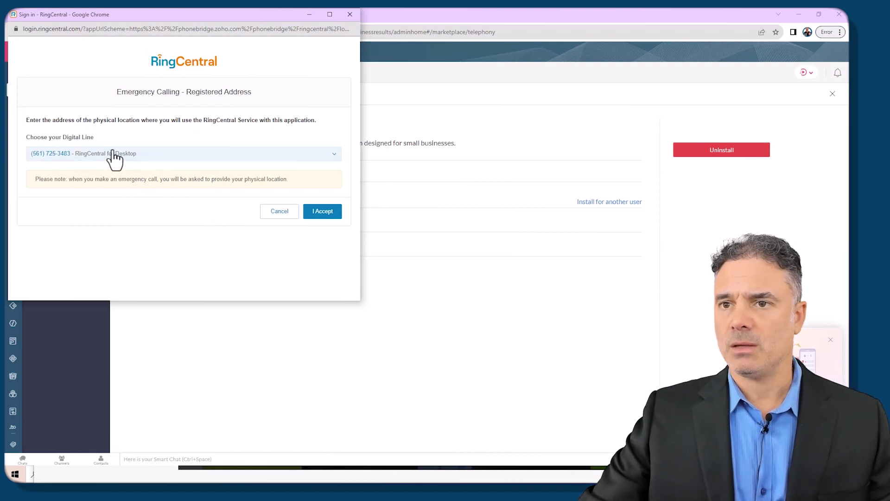
Step: Choose the RingCentral for Desktop digital line and accept the emergency calling terms
{"action": "left_click", "coordinate": [216, 156]}
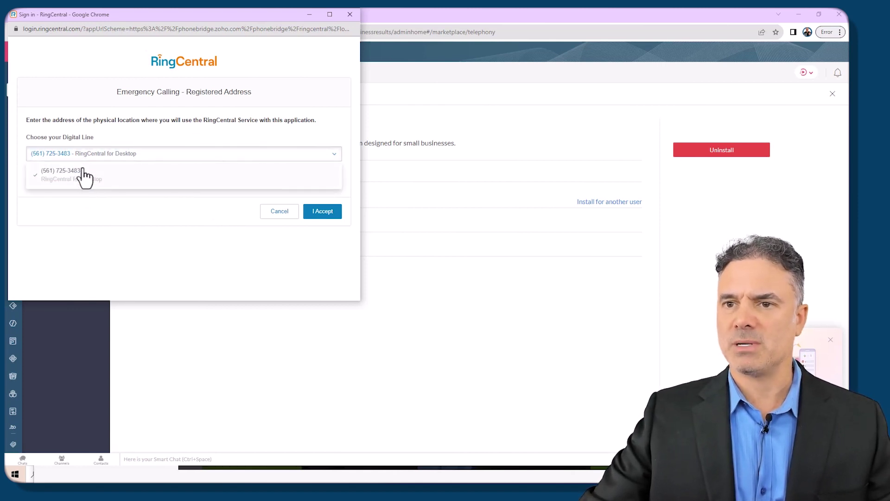
{"action": "left_click", "coordinate": [104, 134]}
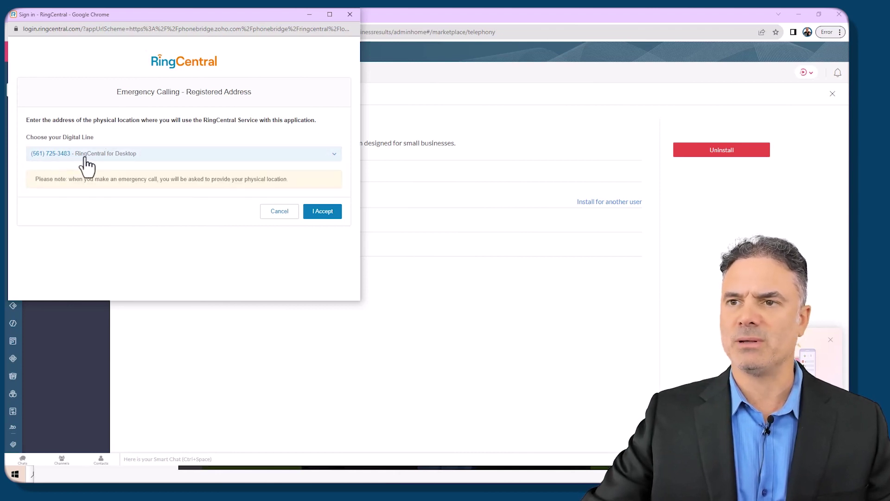
{"action": "left_click", "coordinate": [328, 214]}
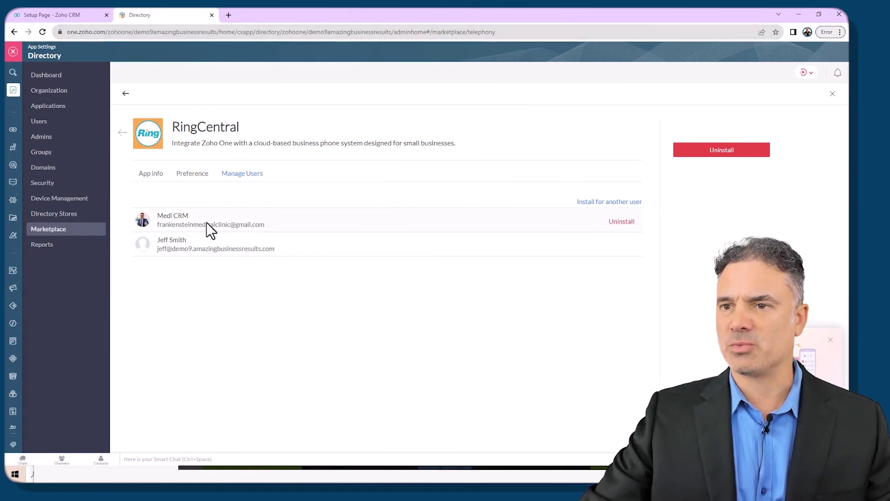
{"action": "left_click", "coordinate": [68, 15]}
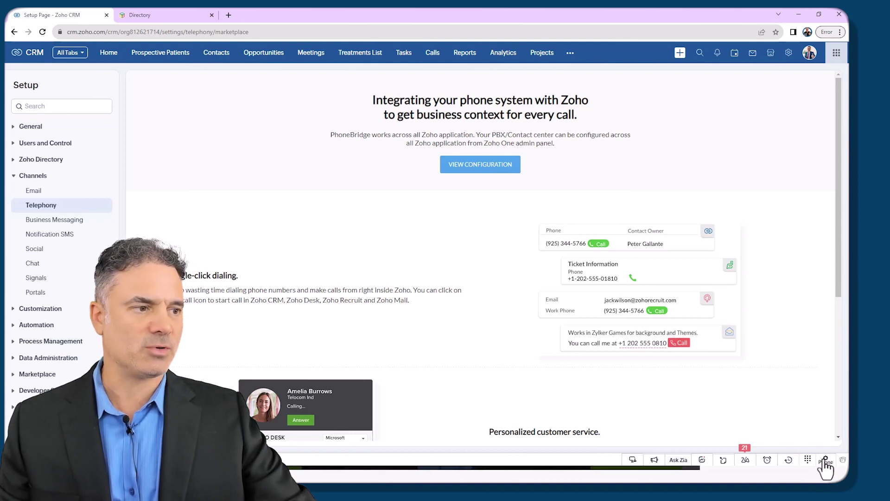
{"action": "left_click", "coordinate": [156, 14]}
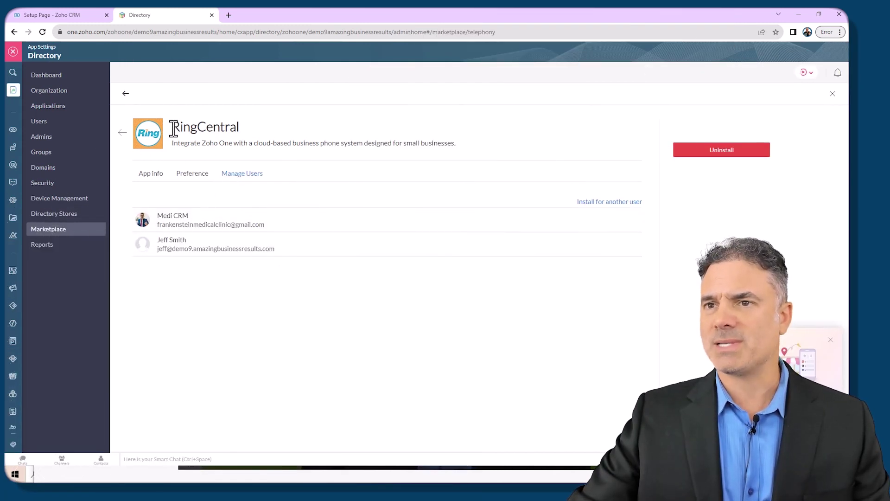
Step: In RingCentral preferences, turn on 'Do not log missed calls' answered by other users
{"action": "left_click", "coordinate": [155, 179]}
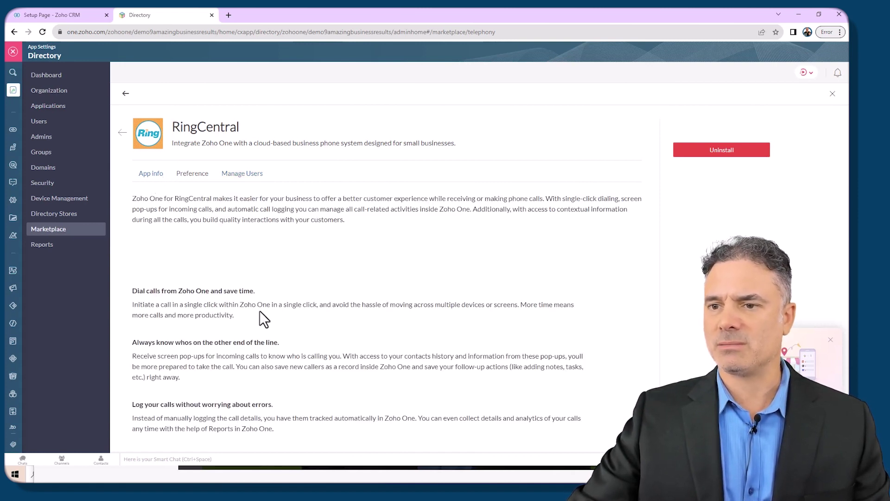
{"action": "left_click", "coordinate": [191, 175]}
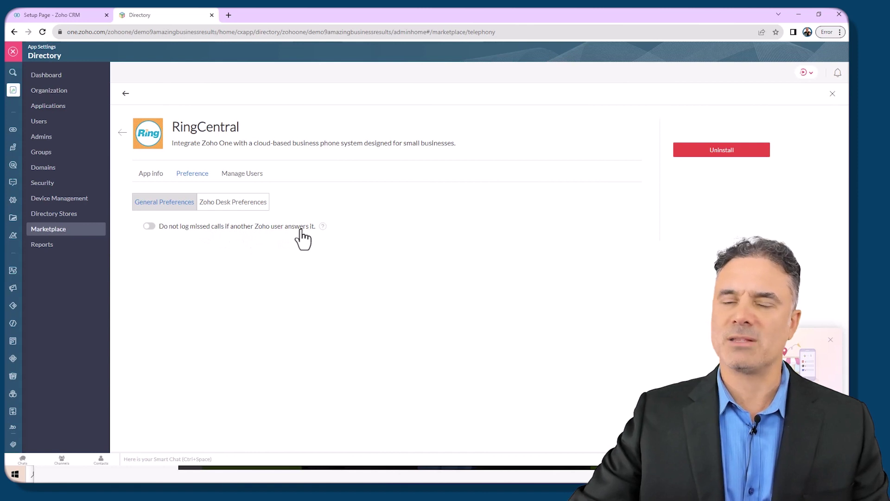
{"action": "left_click", "coordinate": [149, 226]}
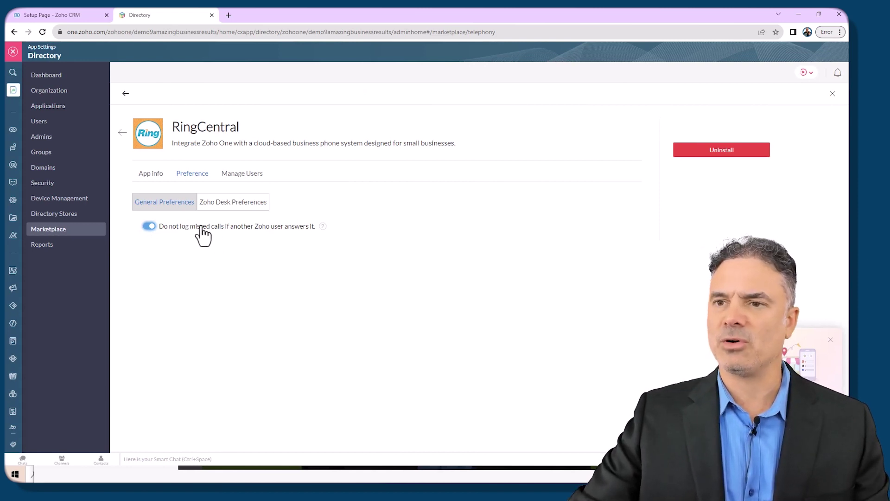
Step: Review the Zoho Desk preferences and RingCentral's installed users, then return to the CRM tab
{"action": "left_click", "coordinate": [241, 207]}
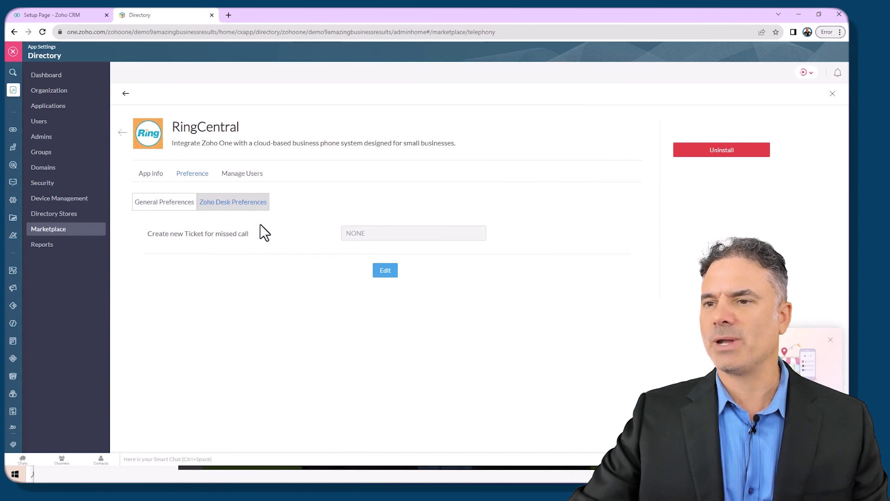
{"action": "left_click", "coordinate": [248, 176]}
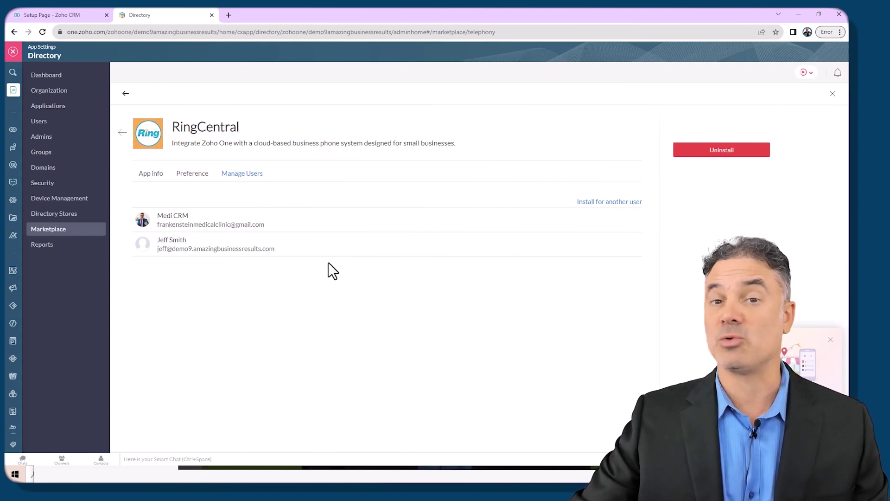
{"action": "mouse_move", "coordinate": [221, 254]}
{"action": "mouse_move", "coordinate": [236, 232]}
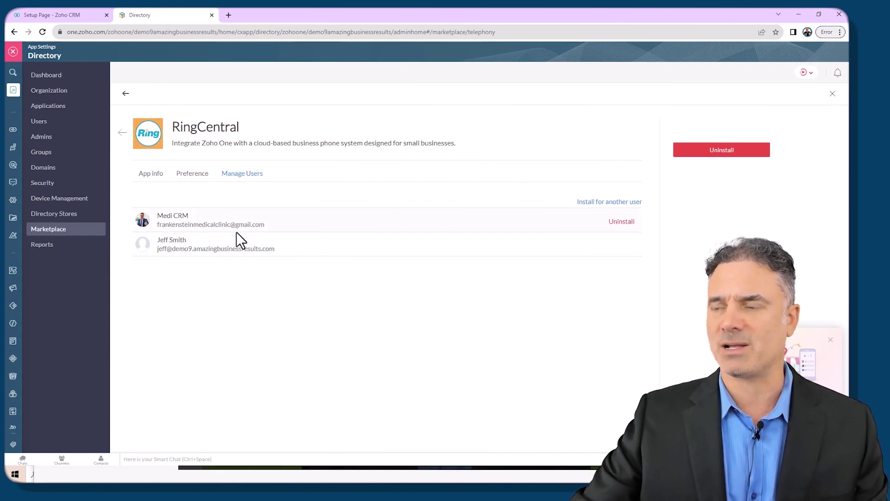
{"action": "left_click", "coordinate": [74, 15]}
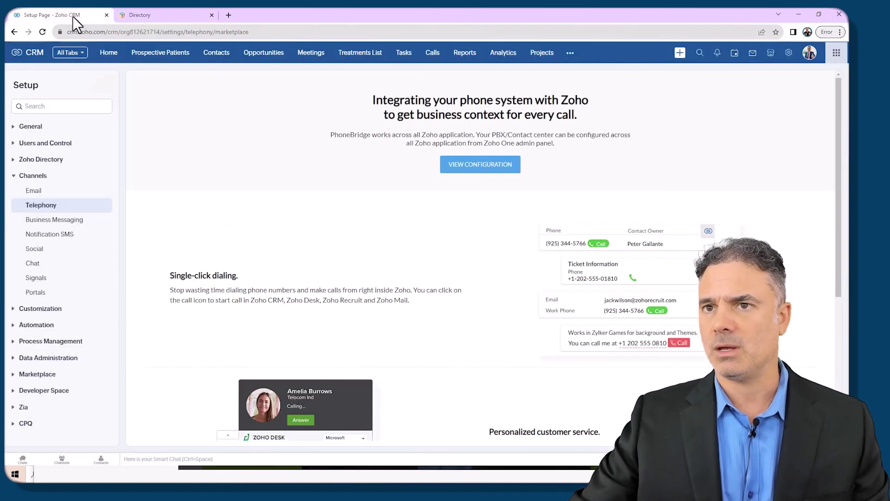
Step: Reload the CRM Telephony page and bring up the phone options menu
{"action": "left_click", "coordinate": [42, 32]}
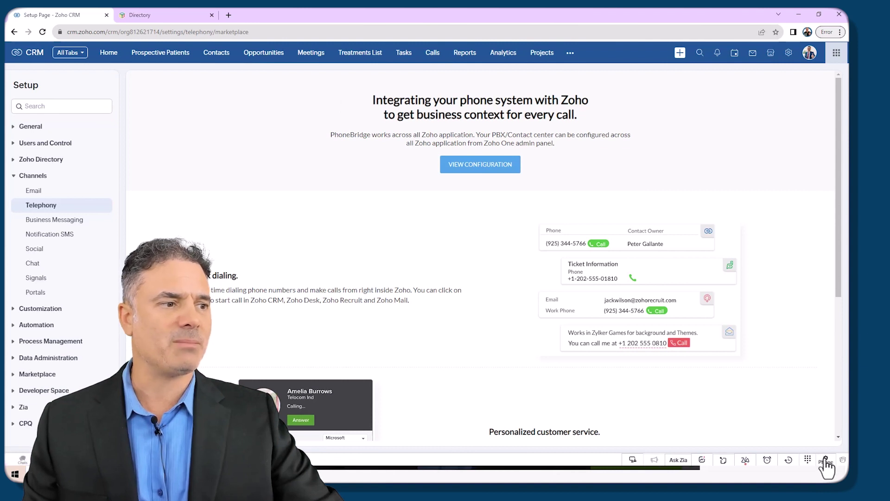
{"action": "left_click", "coordinate": [826, 462]}
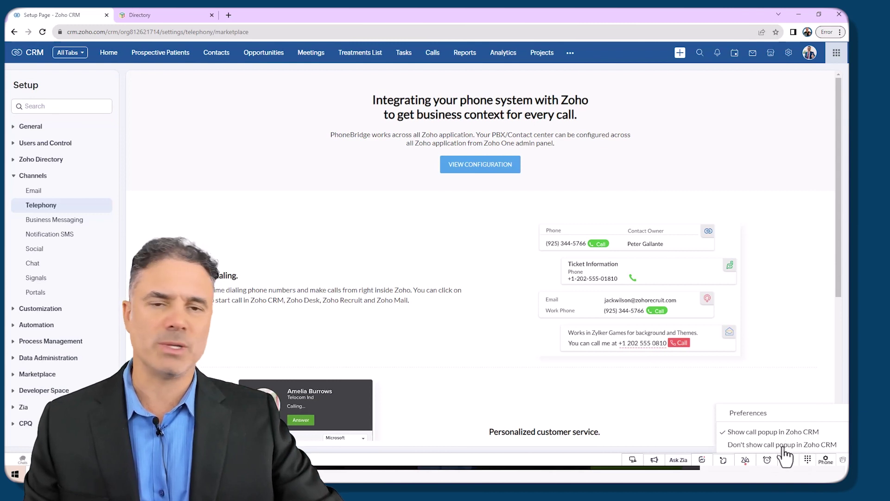
Step: Check the 'Make my calls through' choices, then return to Zoho One's RingCentral user list
{"action": "left_click", "coordinate": [759, 414]}
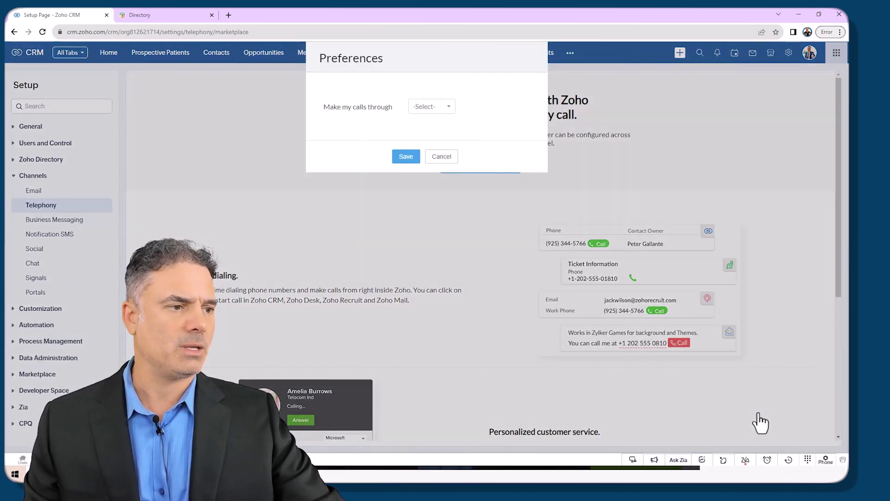
{"action": "left_click", "coordinate": [431, 108]}
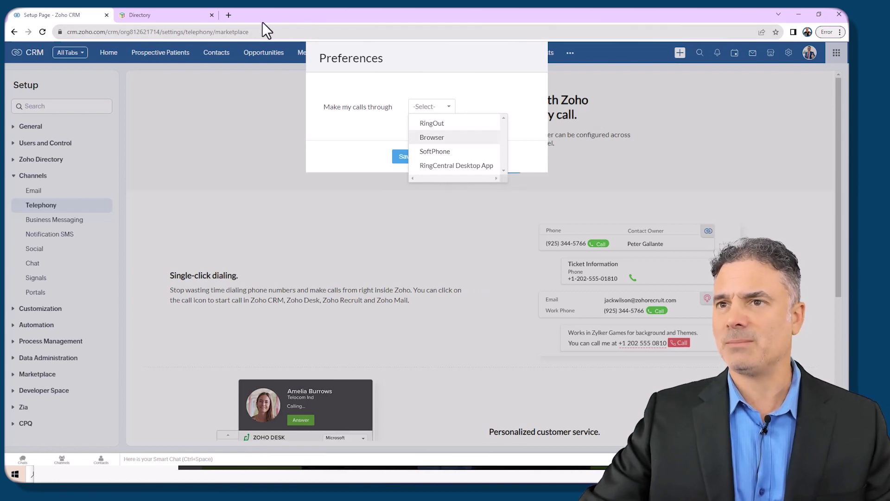
{"action": "left_click", "coordinate": [179, 16]}
{"action": "left_click", "coordinate": [189, 33]}
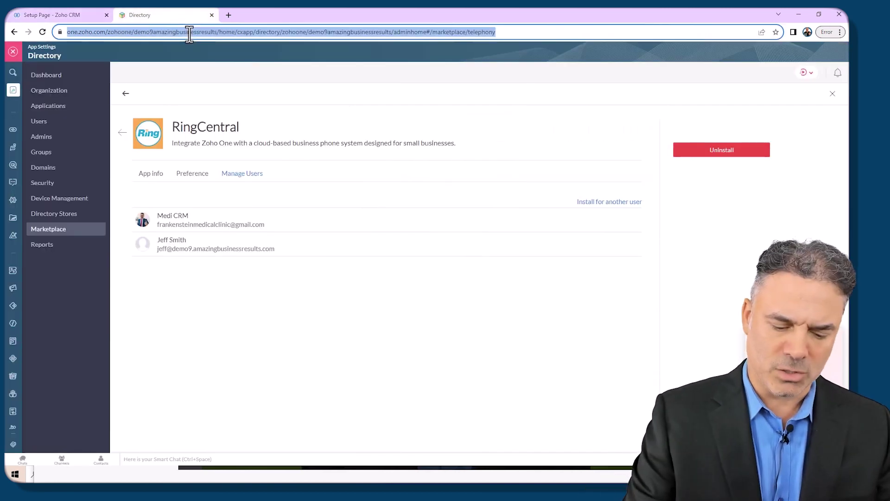
Step: Search 'ringcentral download app', download the Windows RingCentral app, and close that page
{"action": "type", "text": "ring"}
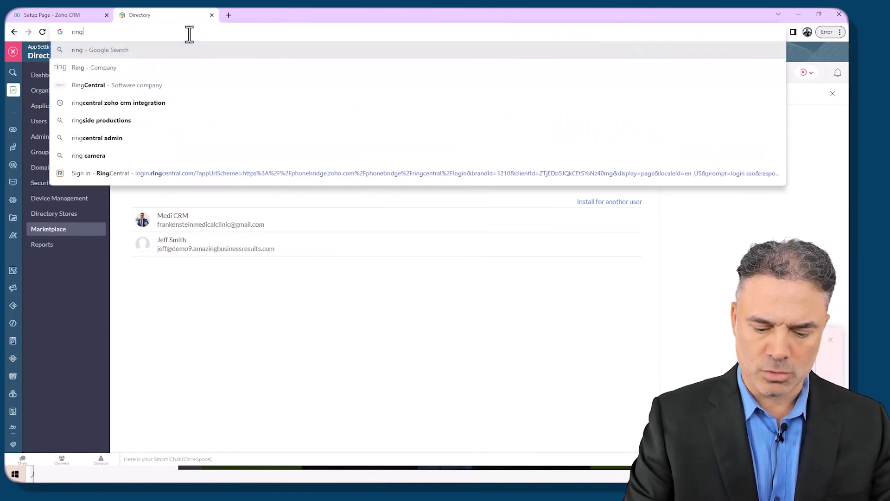
{"action": "type", "text": "central "}
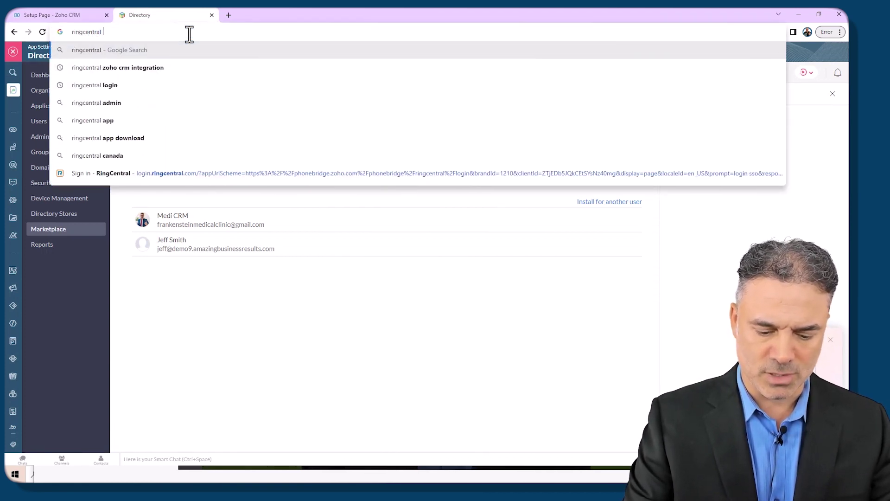
{"action": "type", "text": "download app"}
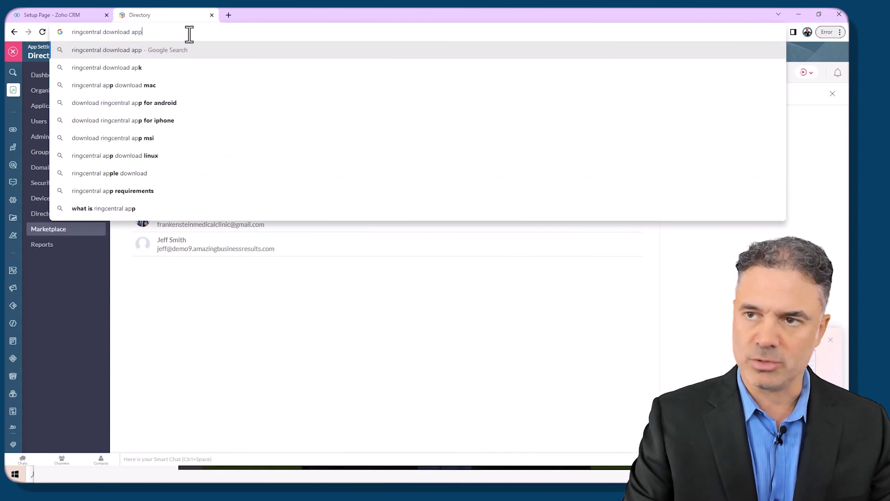
{"action": "key", "text": "Return"}
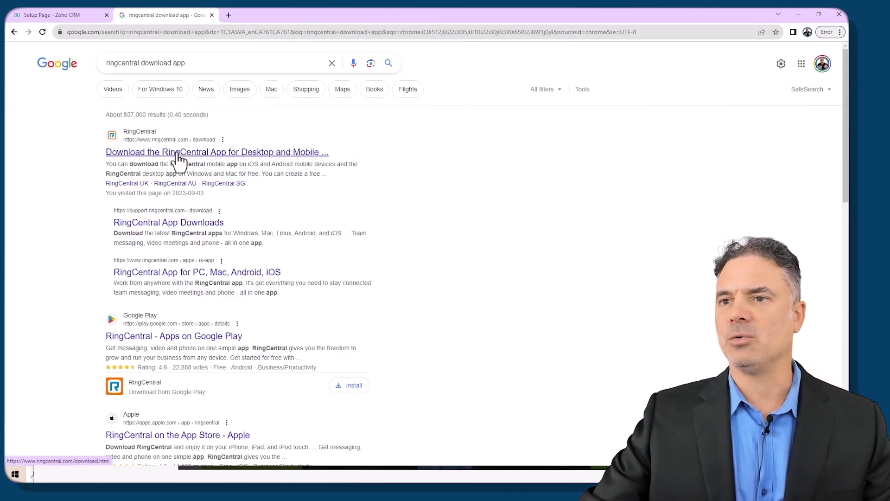
{"action": "left_click", "coordinate": [195, 153]}
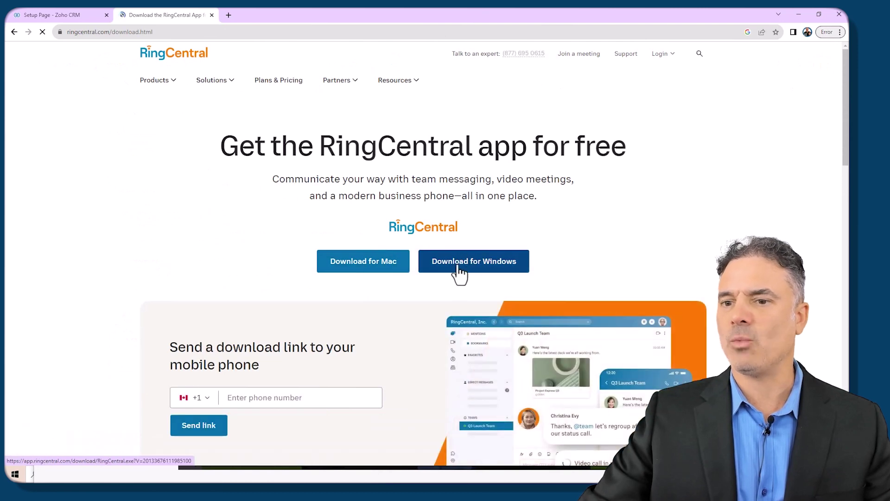
{"action": "left_click", "coordinate": [449, 275]}
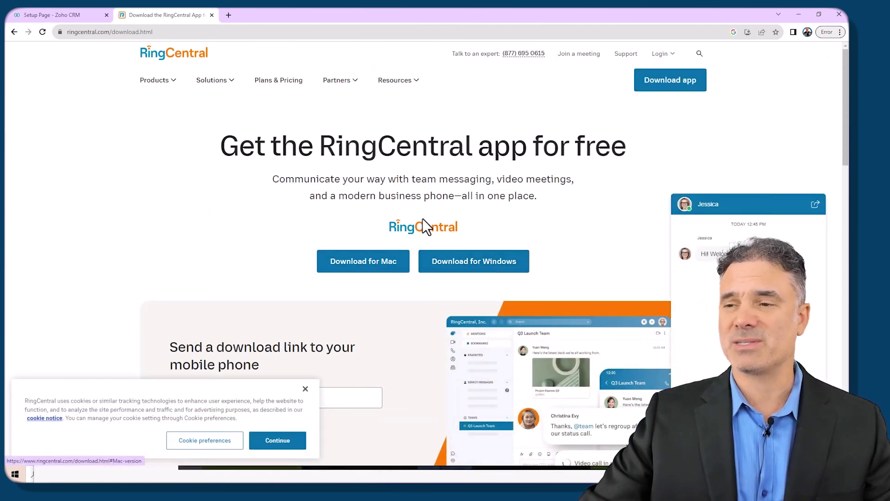
{"action": "left_click", "coordinate": [212, 15]}
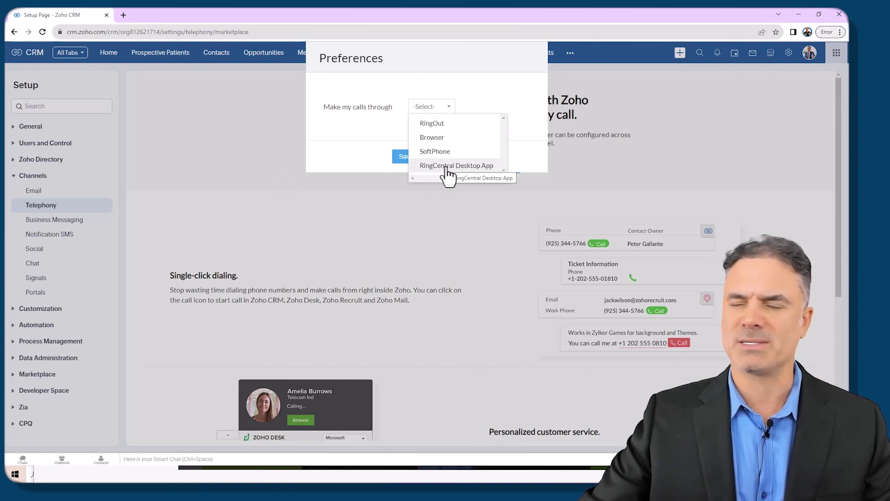
Step: Set 'Make my calls through' to RingCentral Desktop App and save the preference
{"action": "left_click", "coordinate": [449, 166]}
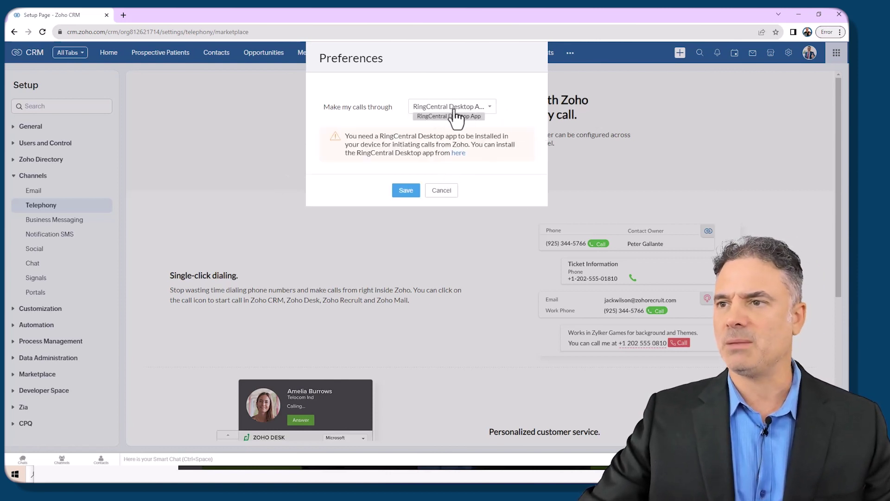
{"action": "left_click", "coordinate": [406, 193]}
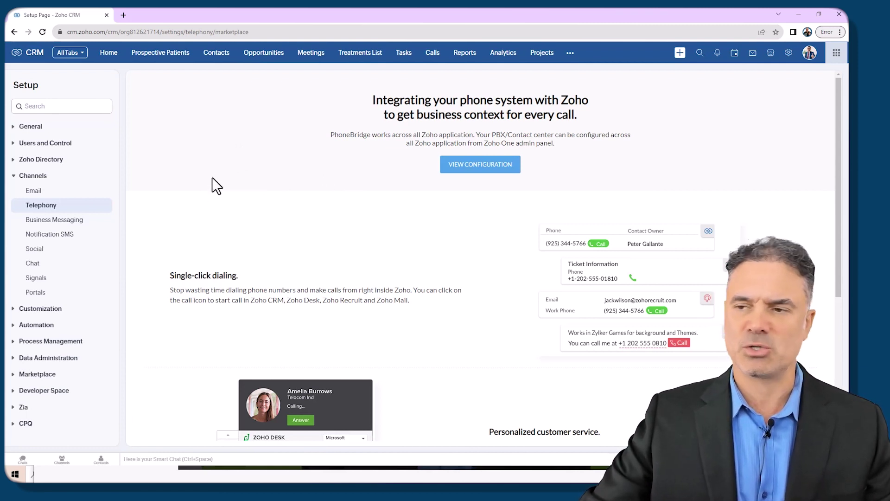
Step: From Setup, search all Marketplace extensions for 'abr' to list the five ABR results
{"action": "left_click", "coordinate": [788, 53]}
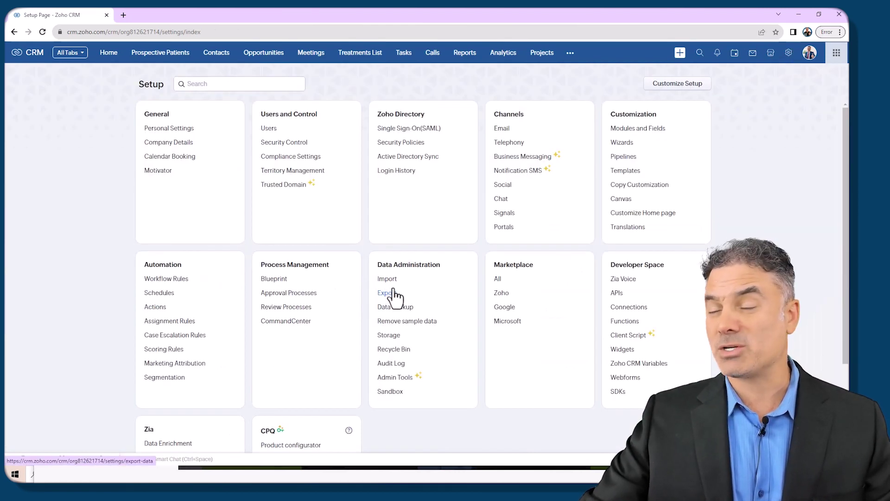
{"action": "left_click", "coordinate": [499, 279]}
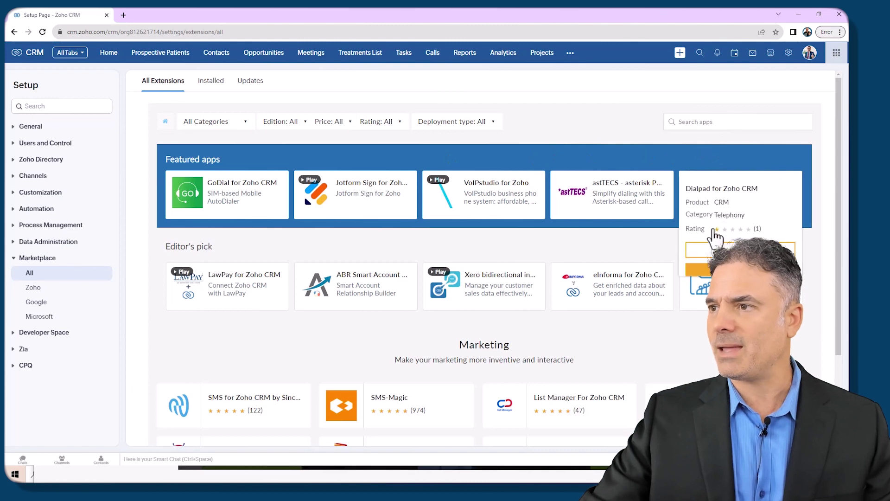
{"action": "left_click", "coordinate": [740, 125]}
{"action": "type", "text": "abr"}
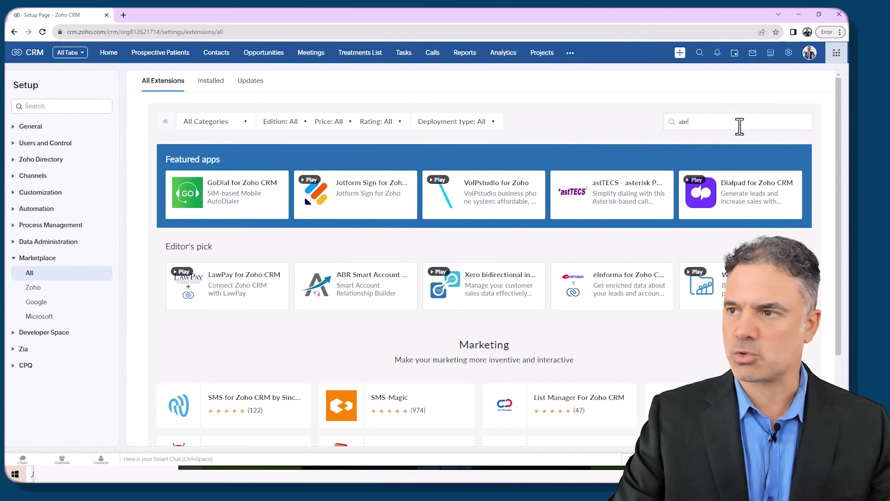
{"action": "key", "text": "Return"}
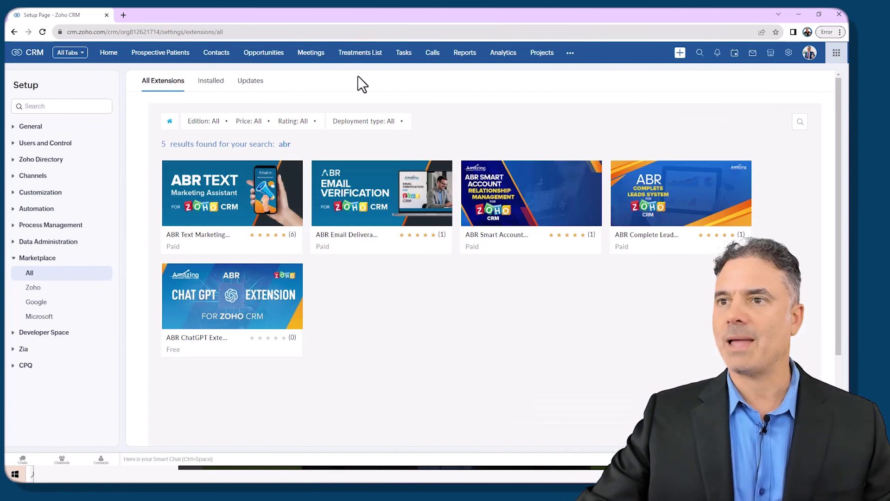
Step: Open the private install link for the ABR RingCentral SMS Extension and accept its data-processing terms
{"action": "left_click", "coordinate": [259, 32]}
{"action": "key", "text": "ctrl+v"}
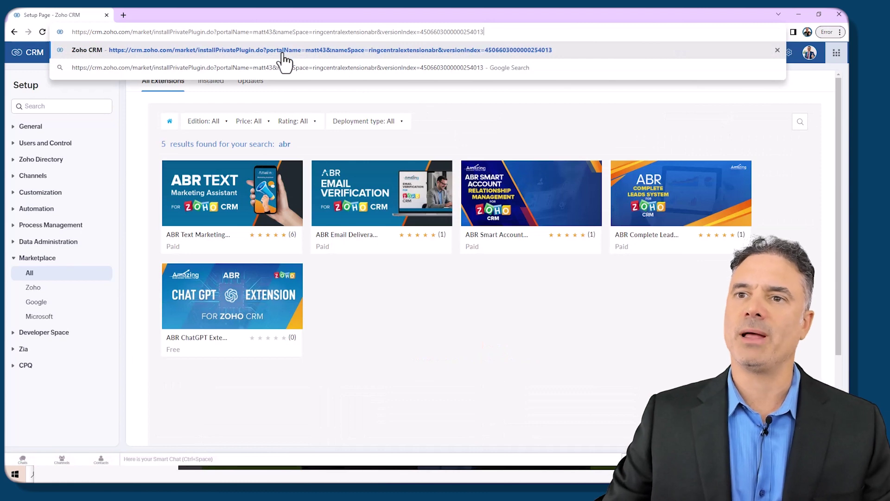
{"action": "left_click", "coordinate": [282, 52]}
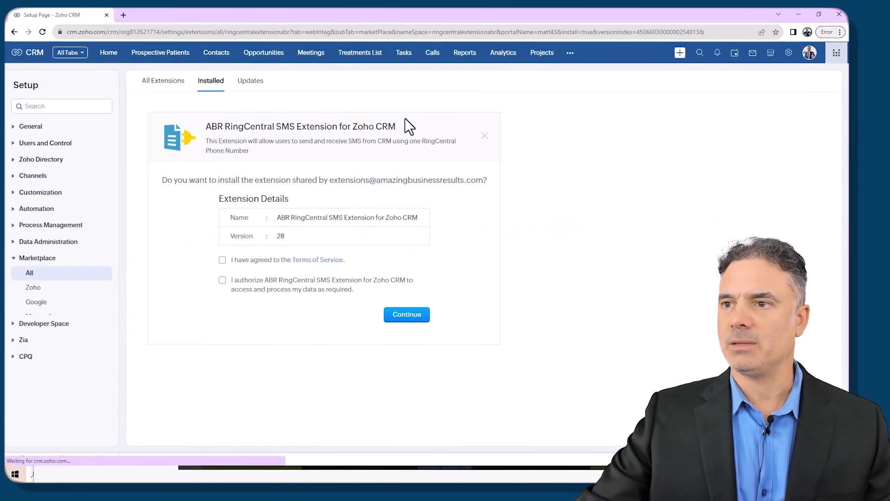
{"action": "left_click", "coordinate": [222, 281]}
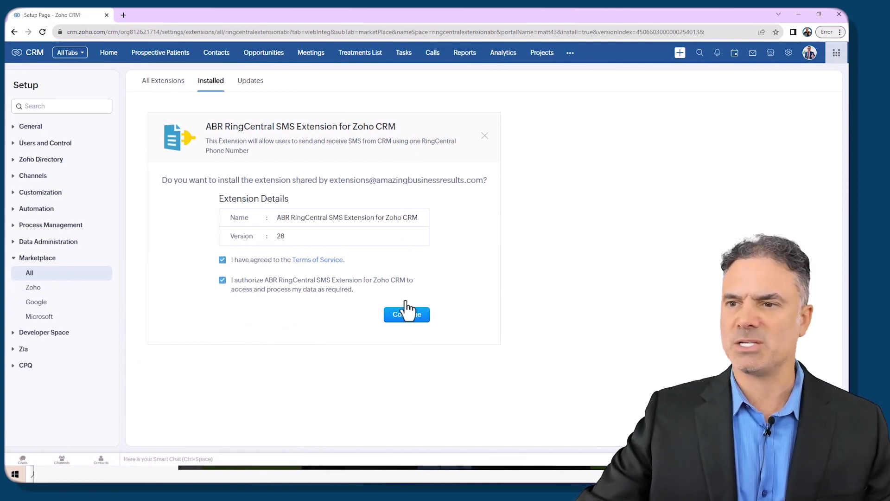
{"action": "left_click", "coordinate": [415, 317]}
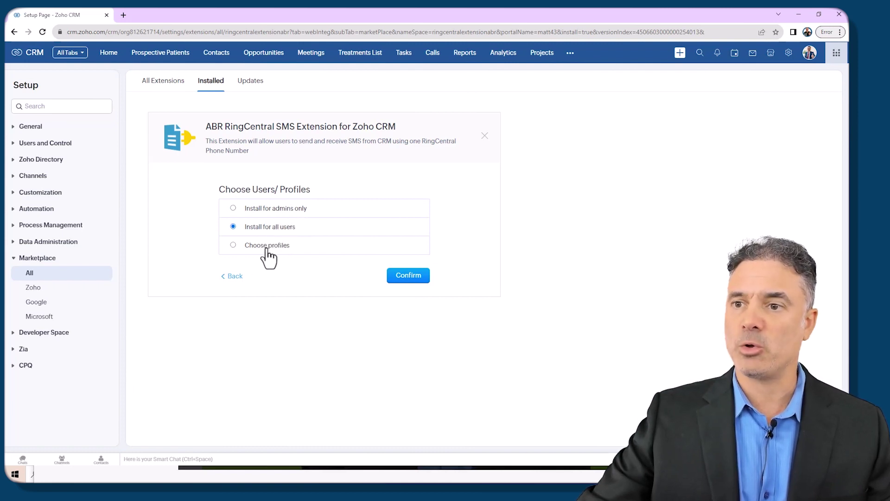
Step: Install the extension for all users and start its 10-day free trial
{"action": "left_click", "coordinate": [277, 247]}
{"action": "left_click", "coordinate": [251, 228]}
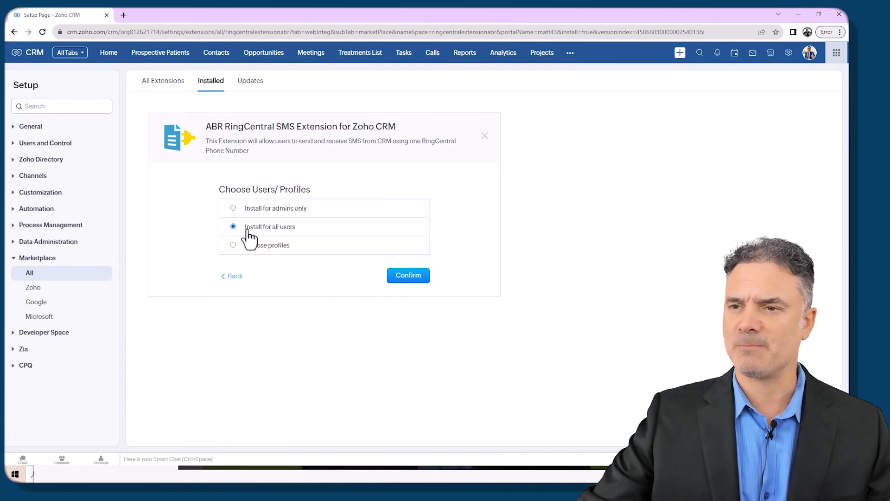
{"action": "left_click", "coordinate": [405, 275]}
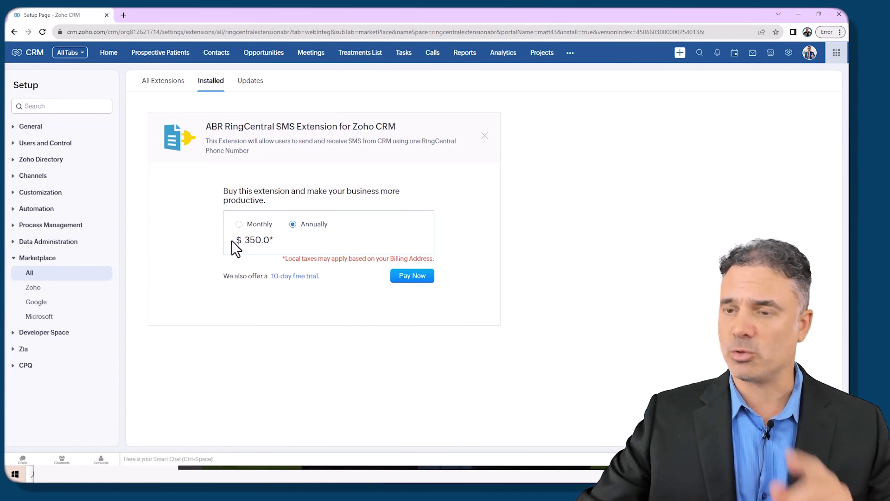
{"action": "left_click", "coordinate": [306, 277]}
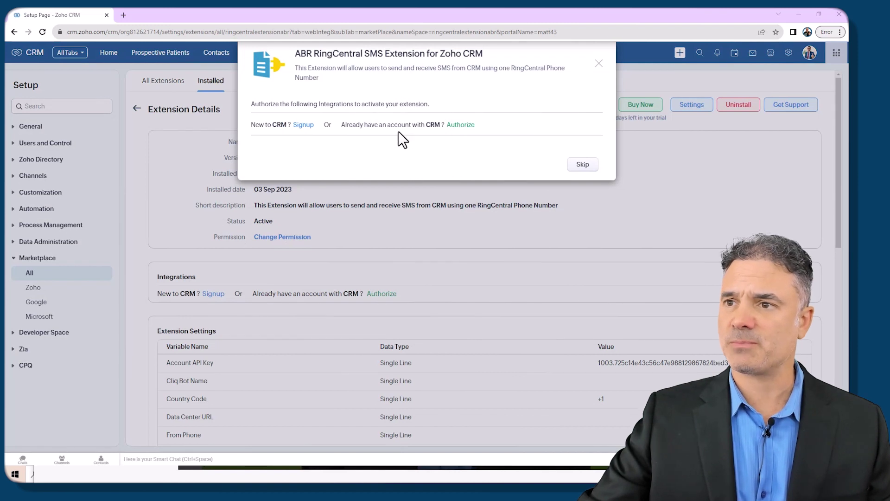
Step: Authorize the connector with the existing CRM account, accept Cliq and CRM access, and finish activation
{"action": "left_click_drag", "start_coordinate": [348, 125], "coordinate": [420, 125]}
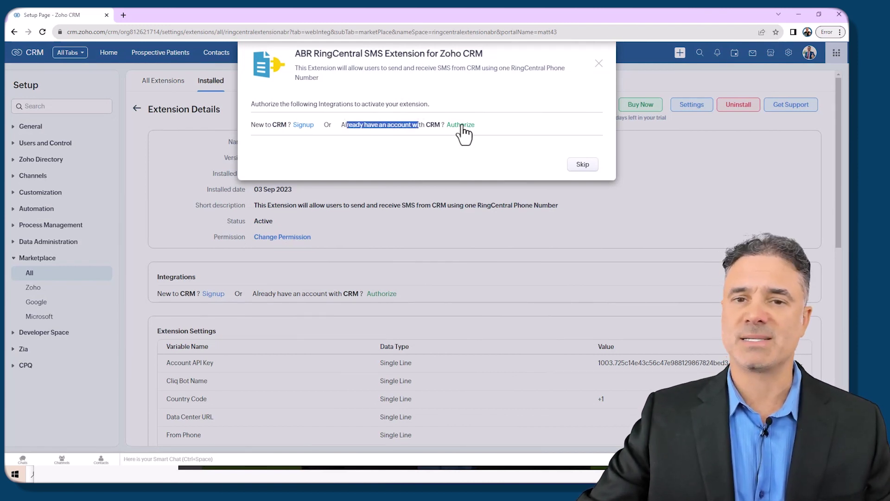
{"action": "left_click", "coordinate": [462, 125]}
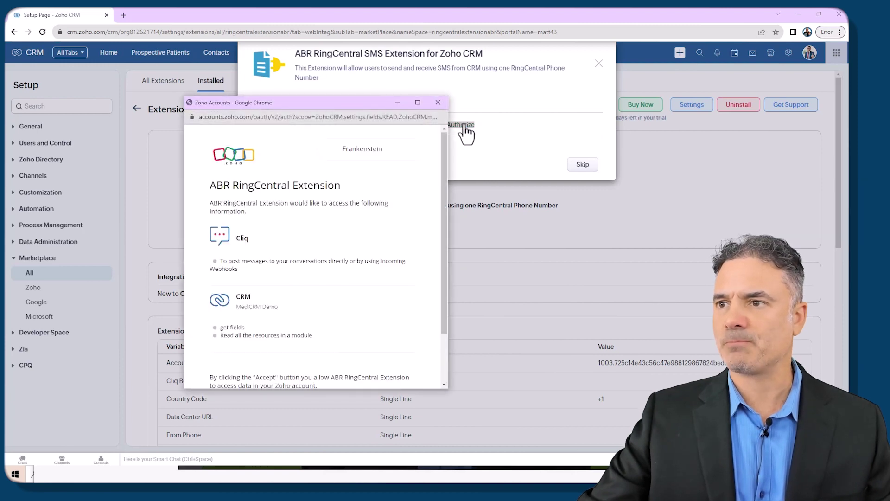
{"action": "scroll", "coordinate": [306, 270], "scroll_direction": "down", "scroll_amount": 2}
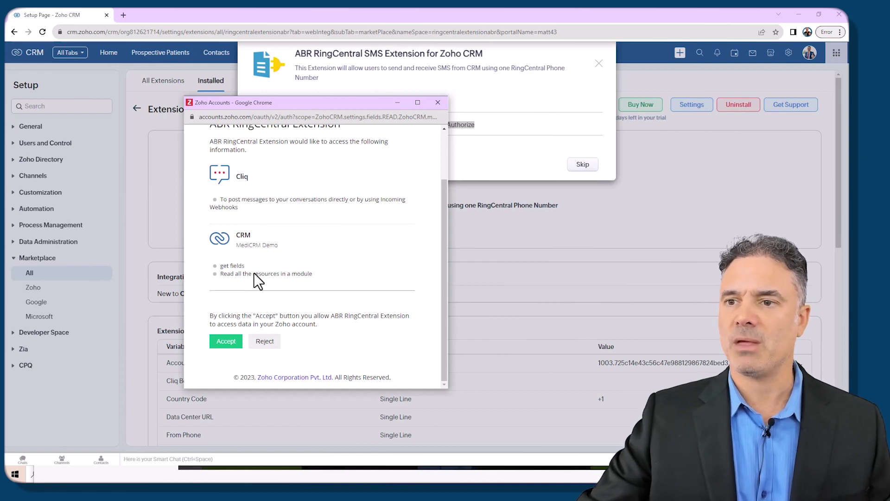
{"action": "left_click", "coordinate": [226, 343]}
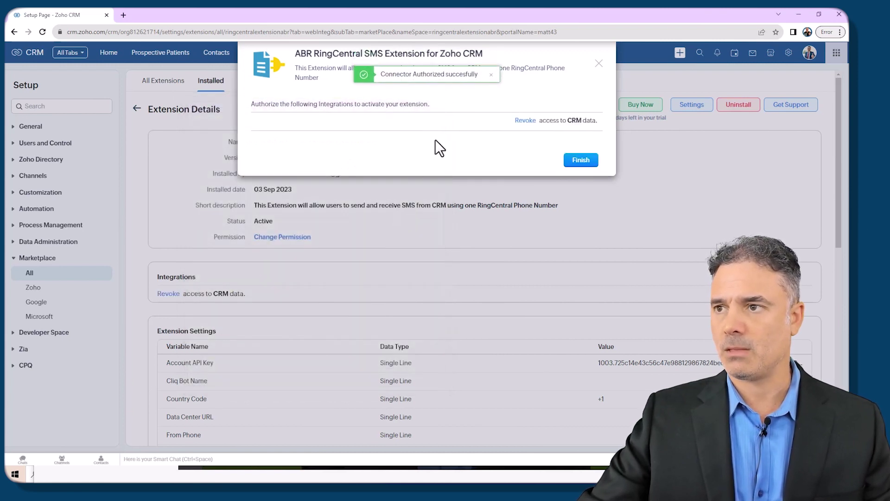
{"action": "left_click", "coordinate": [579, 161]}
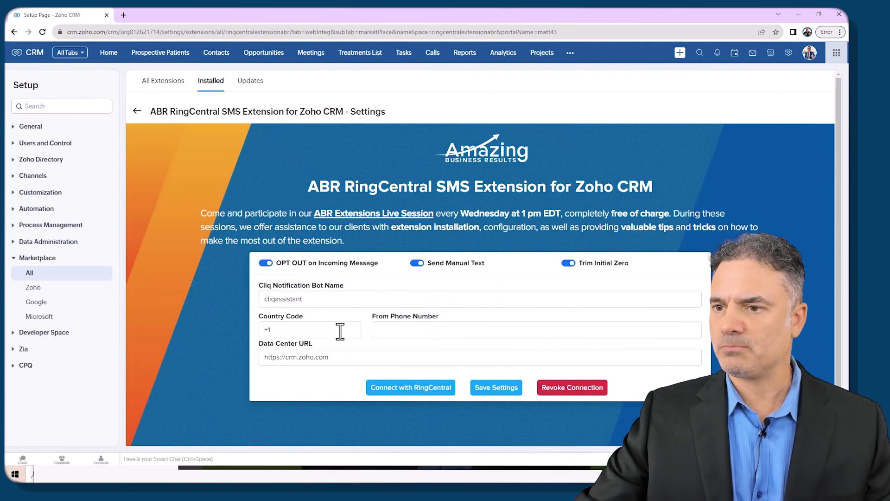
Step: Check the empty From Phone Number field, then open the Windows Start menu to search for an app
{"action": "left_click", "coordinate": [415, 330]}
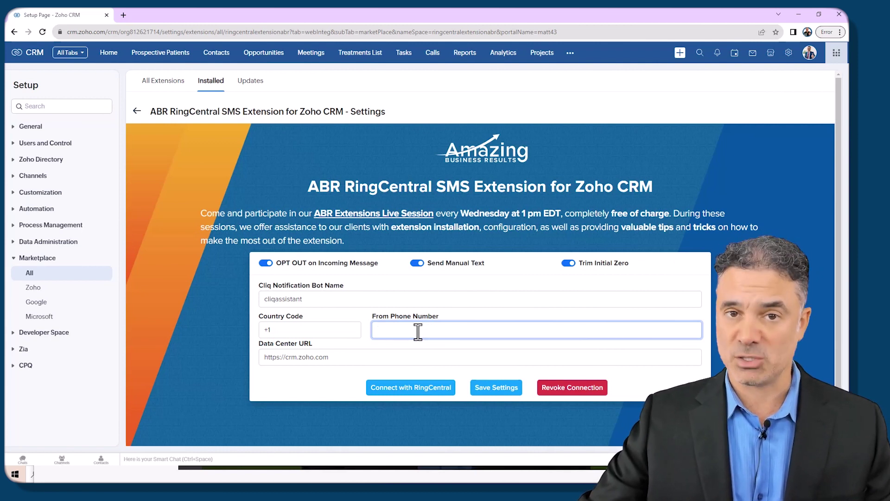
{"action": "left_click", "coordinate": [319, 265]}
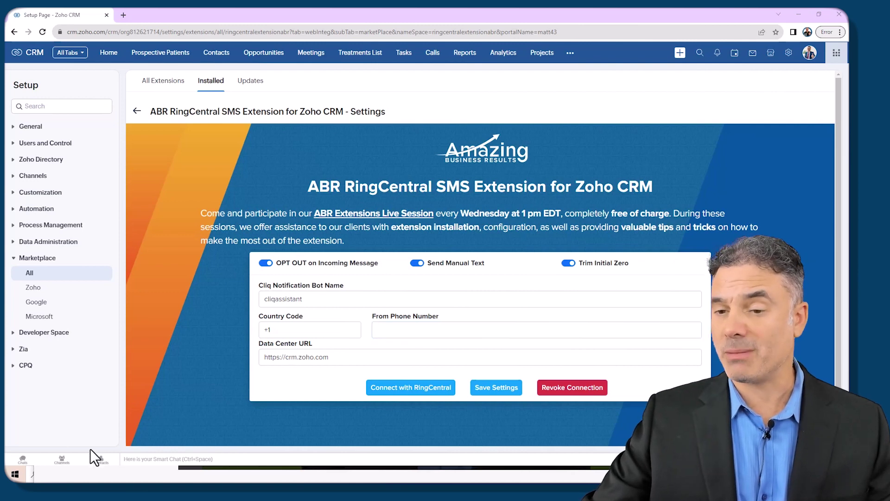
{"action": "left_click", "coordinate": [19, 473]}
Step: Find the direct number in RingCentral Phone's Contacts and autofill it into From Phone Number
{"action": "type", "text": "ri"}
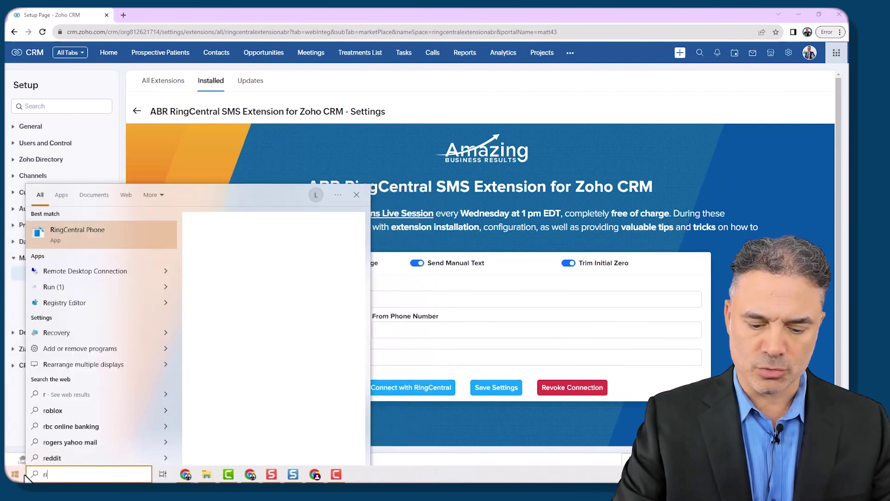
{"action": "type", "text": "ng"}
{"action": "left_click", "coordinate": [136, 258]}
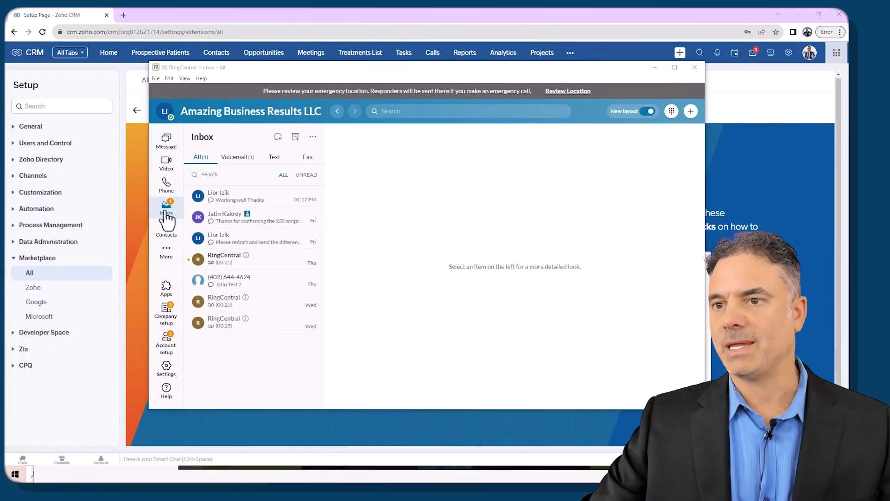
{"action": "left_click", "coordinate": [167, 228]}
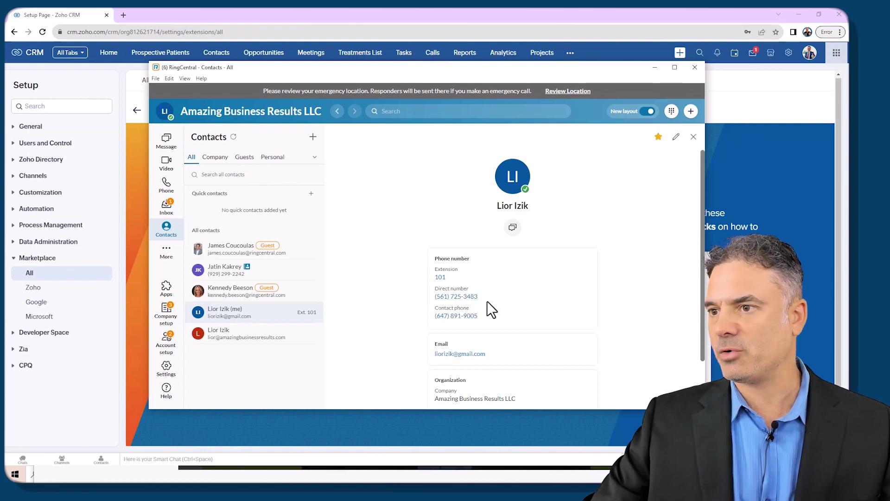
{"action": "left_click", "coordinate": [750, 179]}
{"action": "left_click", "coordinate": [416, 332]}
{"action": "left_click", "coordinate": [417, 349]}
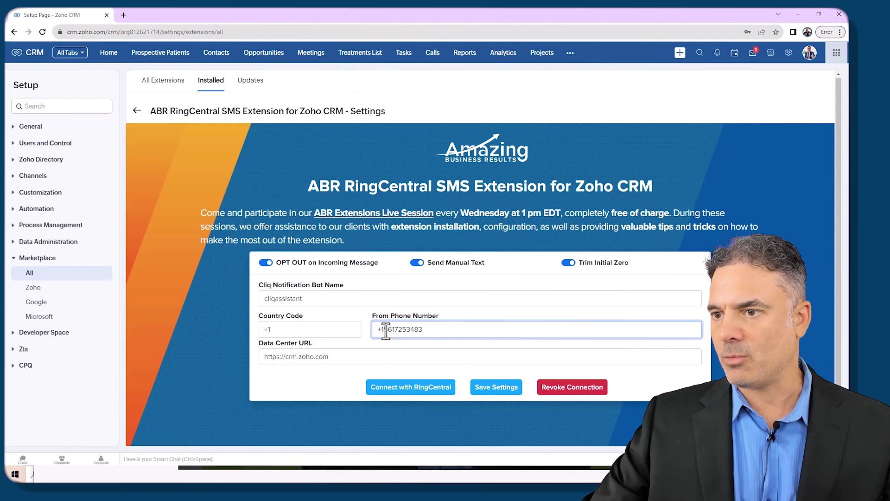
{"action": "left_click_drag", "start_coordinate": [384, 330], "coordinate": [348, 330]}
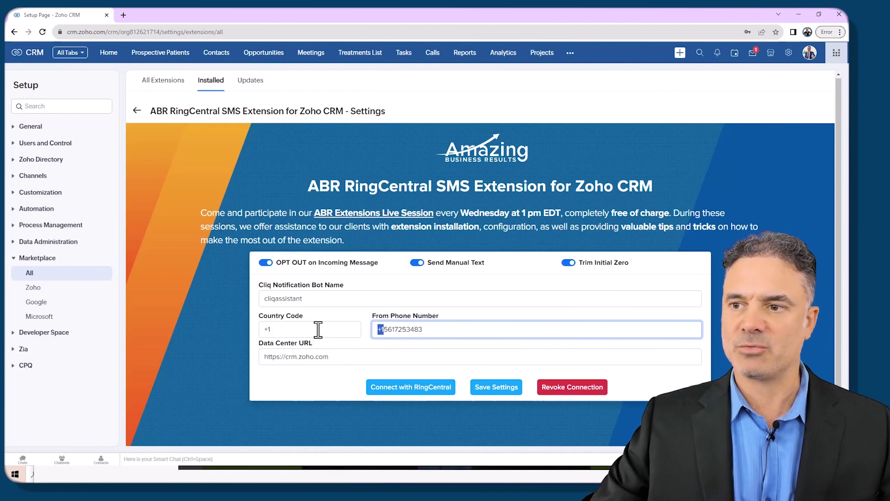
{"action": "left_click", "coordinate": [378, 329]}
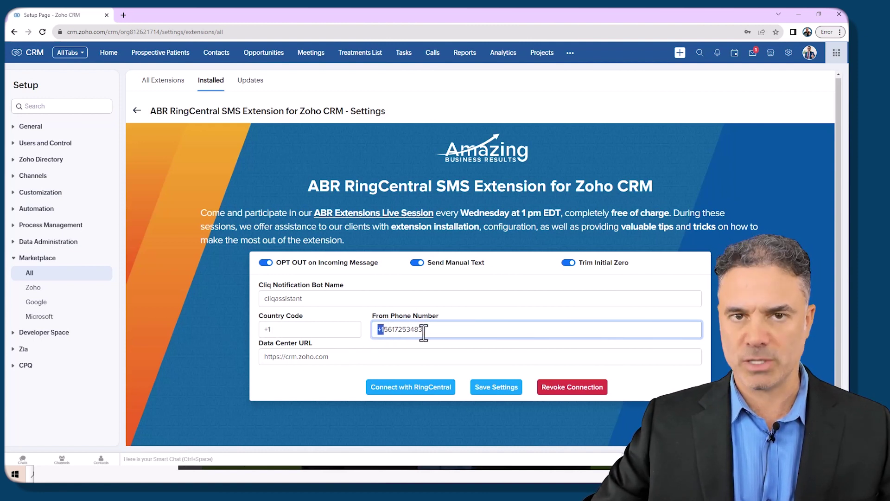
{"action": "left_click_drag", "start_coordinate": [445, 332], "coordinate": [353, 330]}
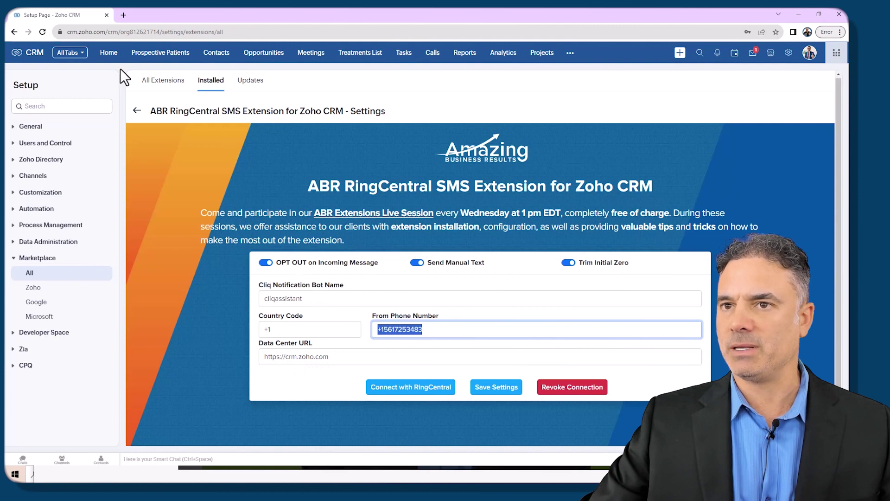
{"action": "left_click_drag", "start_coordinate": [106, 32], "coordinate": [66, 31]}
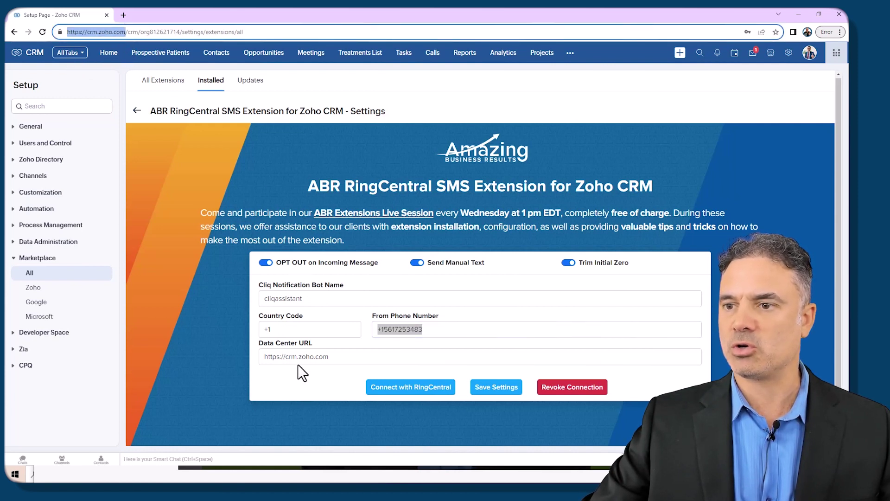
{"action": "left_click", "coordinate": [328, 358]}
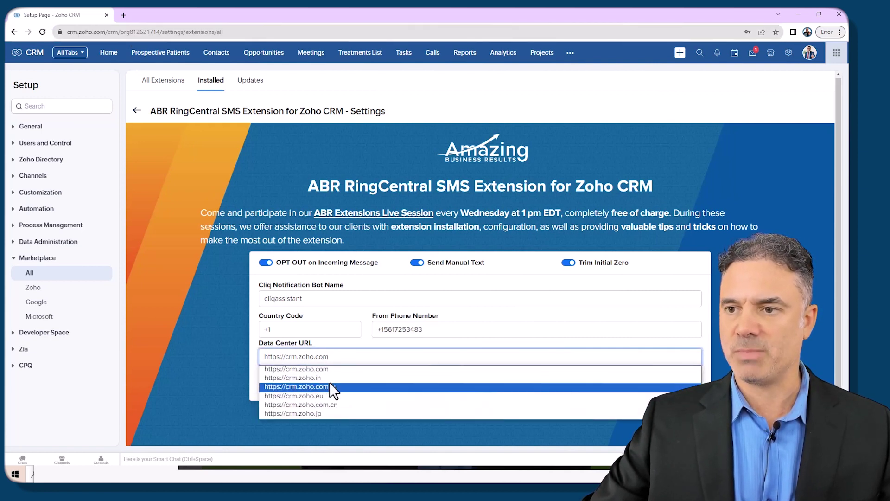
{"action": "left_click", "coordinate": [334, 369]}
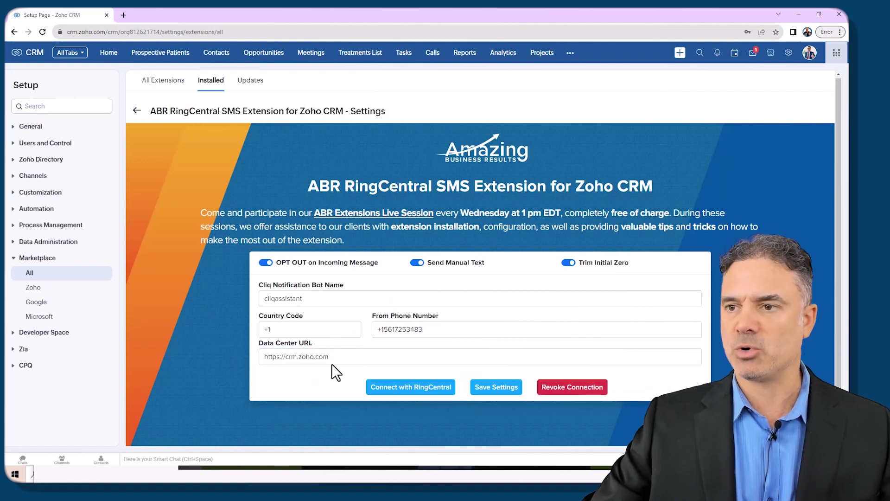
Step: Connect the extension to the signed-in RingCentral account, authorize access, and close the success tab
{"action": "left_click", "coordinate": [411, 389]}
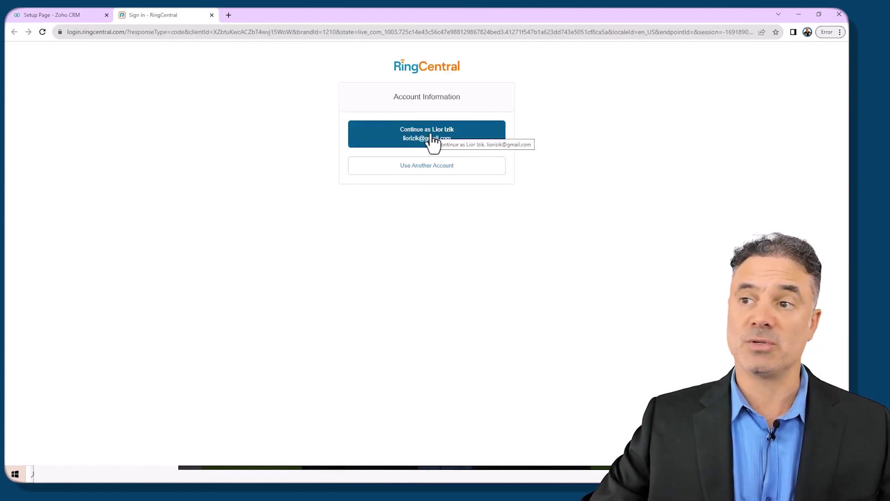
{"action": "left_click", "coordinate": [431, 136]}
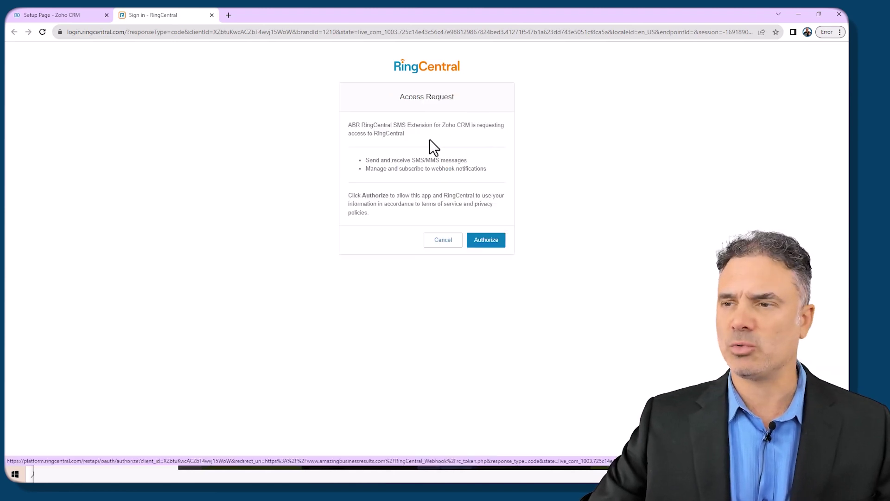
{"action": "left_click", "coordinate": [487, 241]}
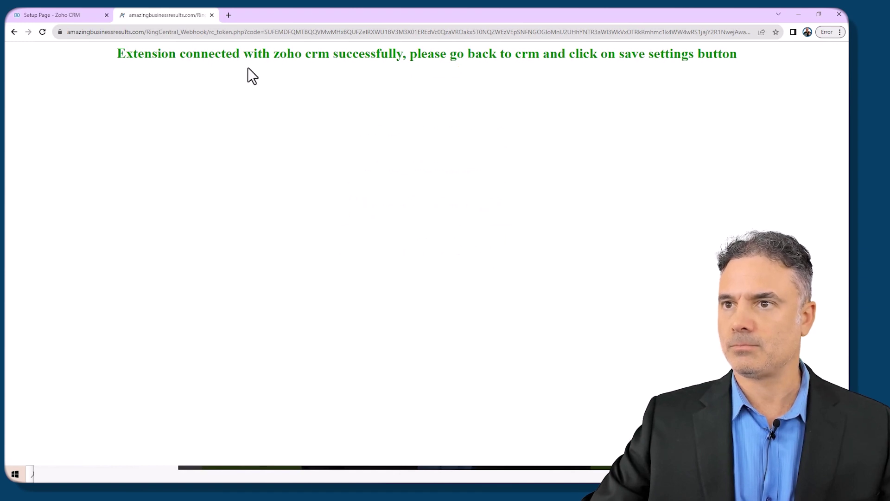
{"action": "left_click", "coordinate": [212, 15]}
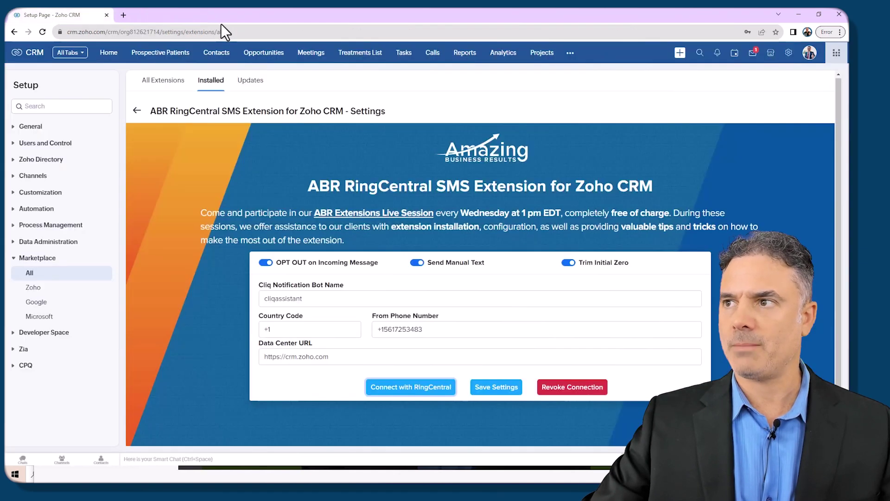
Step: Save the extension settings and dismiss the 'Extension Settings has been Updated Successfully' message
{"action": "left_click", "coordinate": [493, 383]}
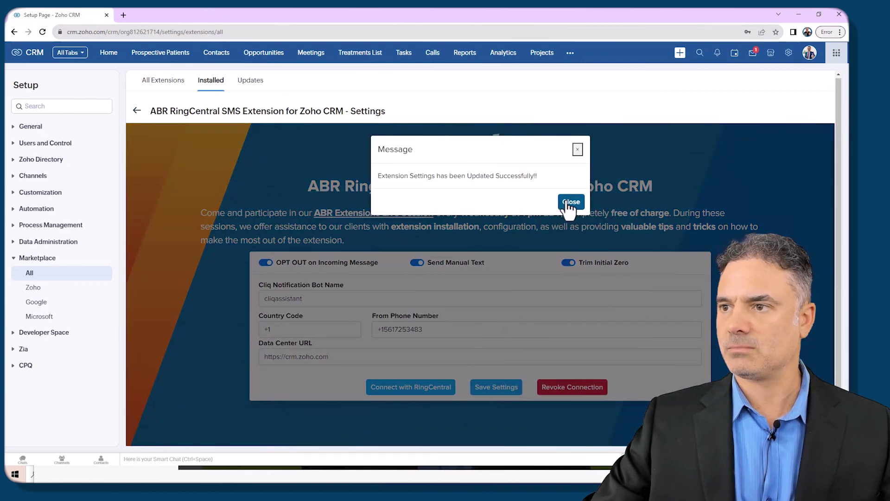
{"action": "left_click", "coordinate": [569, 202]}
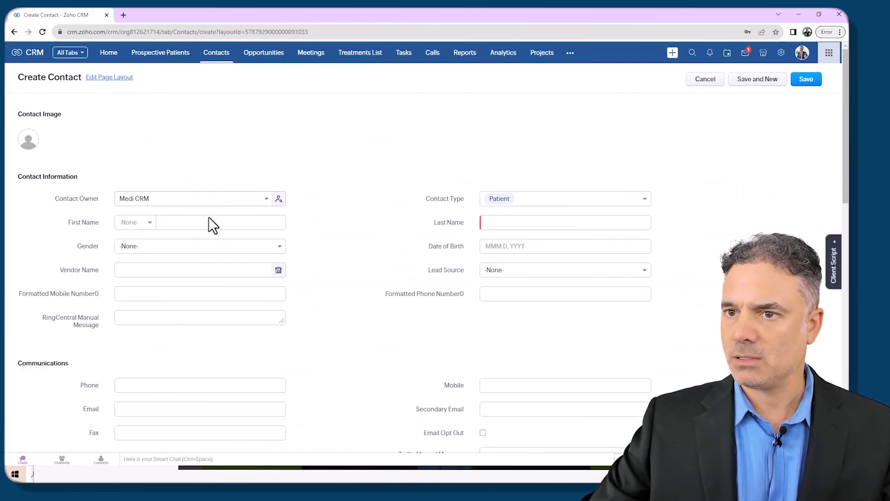
Step: Create a contact with the patient's first name, last name and mobile number, and save it
{"action": "left_click", "coordinate": [197, 221]}
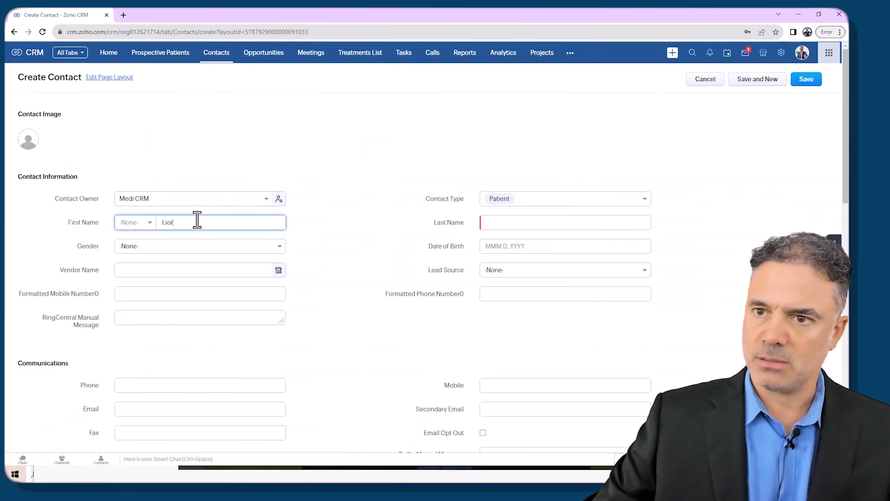
{"action": "left_click", "coordinate": [539, 222]}
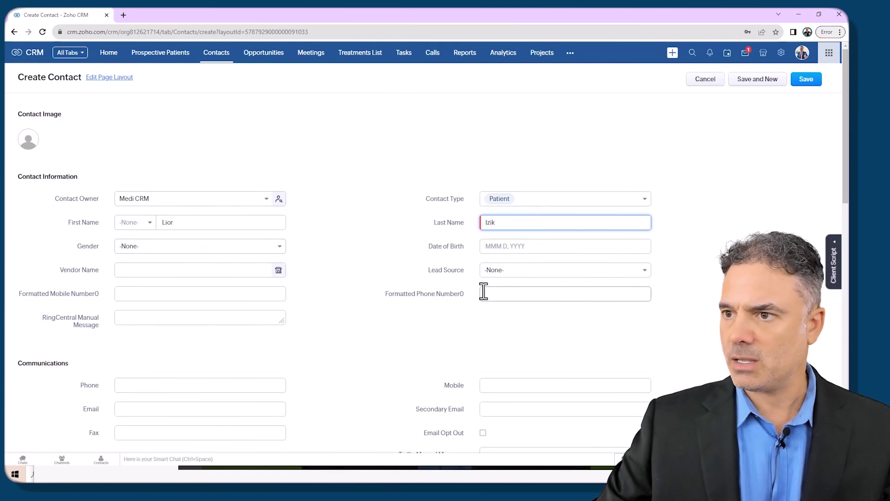
{"action": "left_click", "coordinate": [501, 386]}
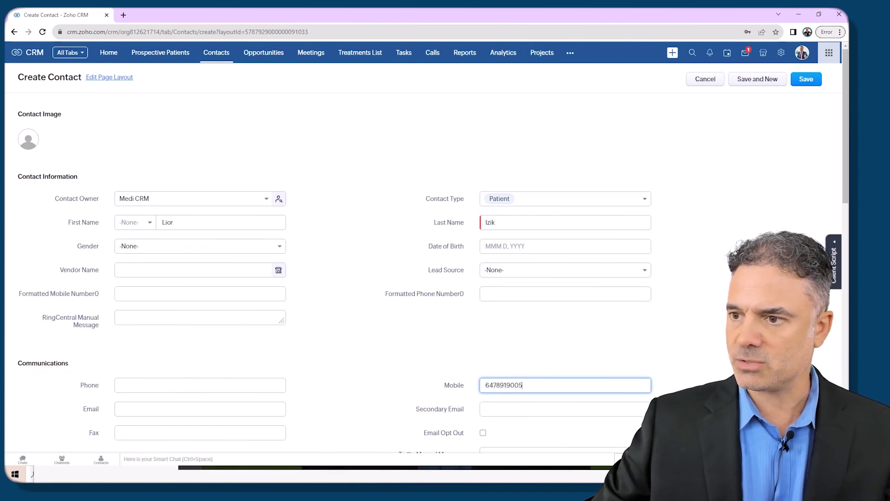
{"action": "left_click", "coordinate": [818, 83]}
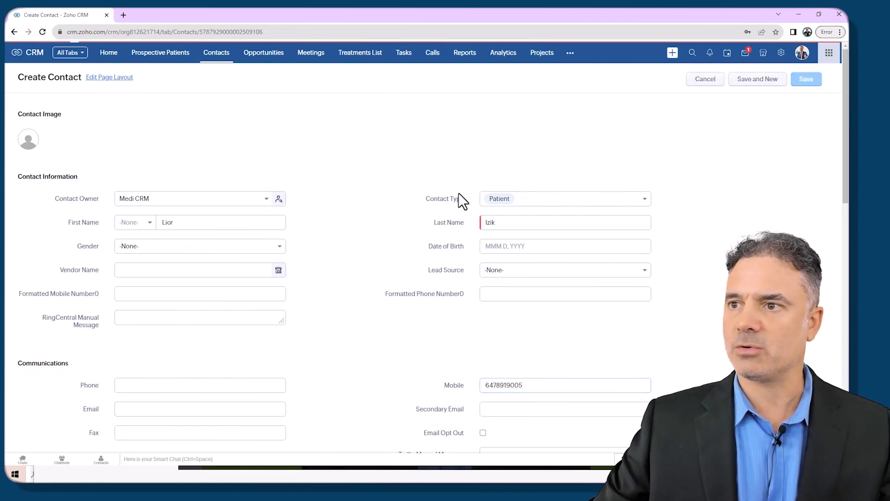
Step: Open the related-list ordering options and select ABR Communication System
{"action": "scroll", "coordinate": [59, 370], "scroll_direction": "down", "scroll_amount": 3}
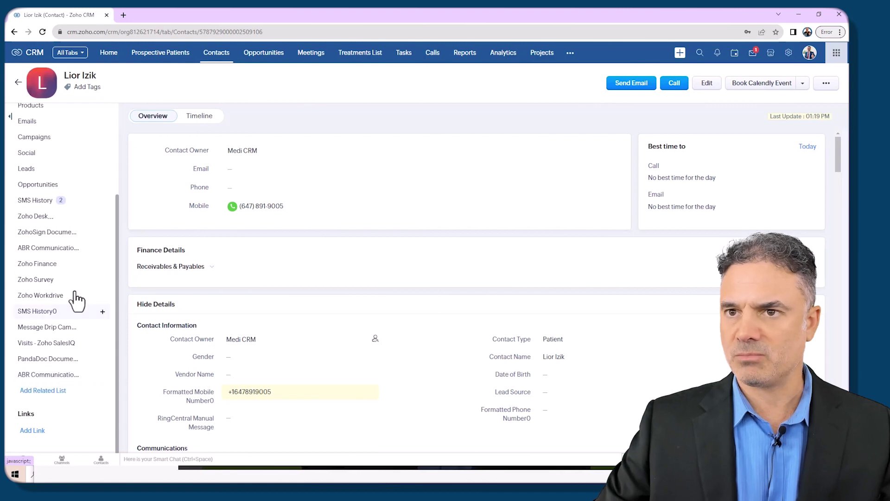
{"action": "scroll", "coordinate": [72, 305], "scroll_direction": "up", "scroll_amount": 3}
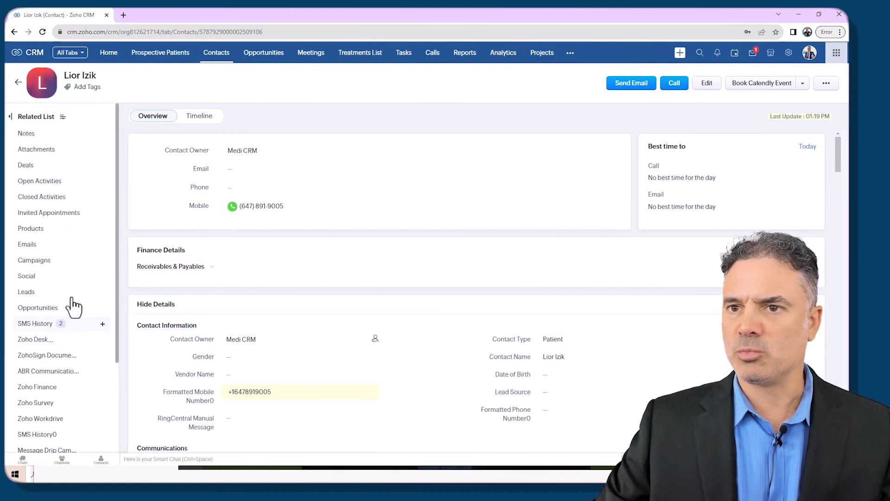
{"action": "left_click", "coordinate": [63, 117]}
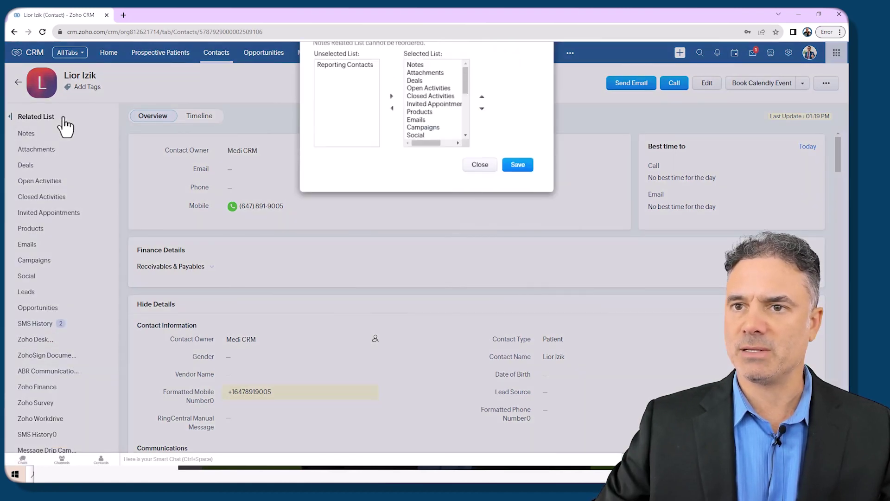
{"action": "scroll", "coordinate": [455, 157], "scroll_direction": "down", "scroll_amount": 5}
{"action": "left_click", "coordinate": [442, 175]}
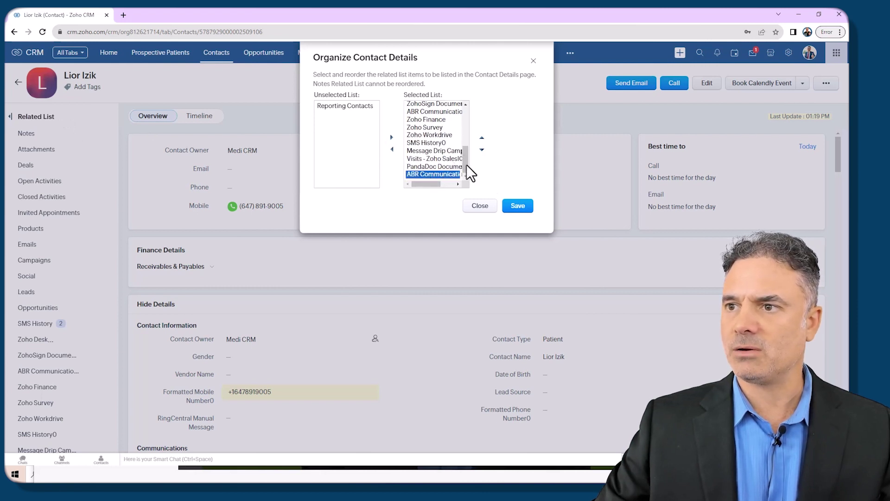
Step: Move ABR Communication System up ten places to second, right after Notes, and save the order
{"action": "left_click", "coordinate": [482, 137]}
{"action": "left_click", "coordinate": [482, 138]}
{"action": "left_click", "coordinate": [482, 137]}
{"action": "left_click", "coordinate": [481, 138]}
{"action": "left_click", "coordinate": [482, 138]}
{"action": "left_click", "coordinate": [482, 138]}
{"action": "left_click", "coordinate": [481, 137]}
{"action": "left_click", "coordinate": [481, 137]}
{"action": "left_click", "coordinate": [482, 137]}
{"action": "left_click", "coordinate": [482, 138]}
{"action": "left_click", "coordinate": [481, 137]}
{"action": "left_click", "coordinate": [482, 137]}
{"action": "left_click", "coordinate": [482, 138]}
{"action": "left_click", "coordinate": [482, 138]}
{"action": "left_click", "coordinate": [482, 138]}
{"action": "left_click", "coordinate": [481, 138]}
{"action": "left_click", "coordinate": [481, 138]}
{"action": "left_click", "coordinate": [482, 138]}
{"action": "left_click", "coordinate": [482, 137]}
{"action": "left_click", "coordinate": [481, 138]}
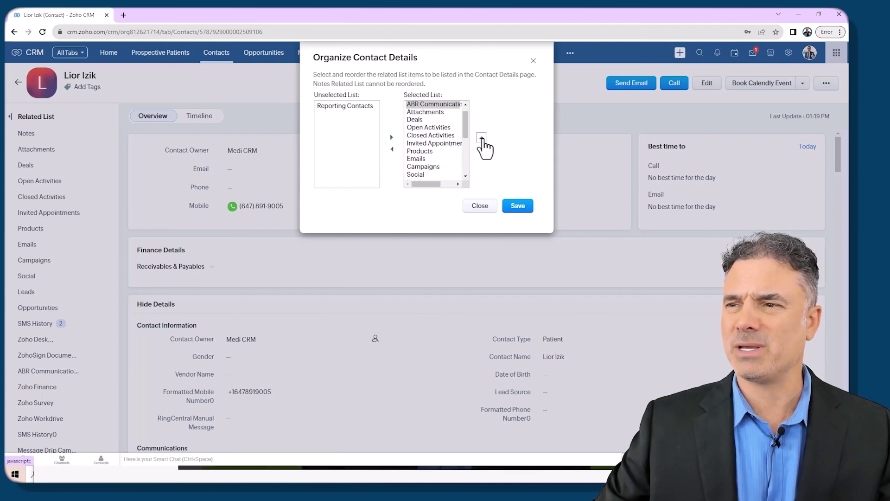
{"action": "left_click", "coordinate": [521, 205]}
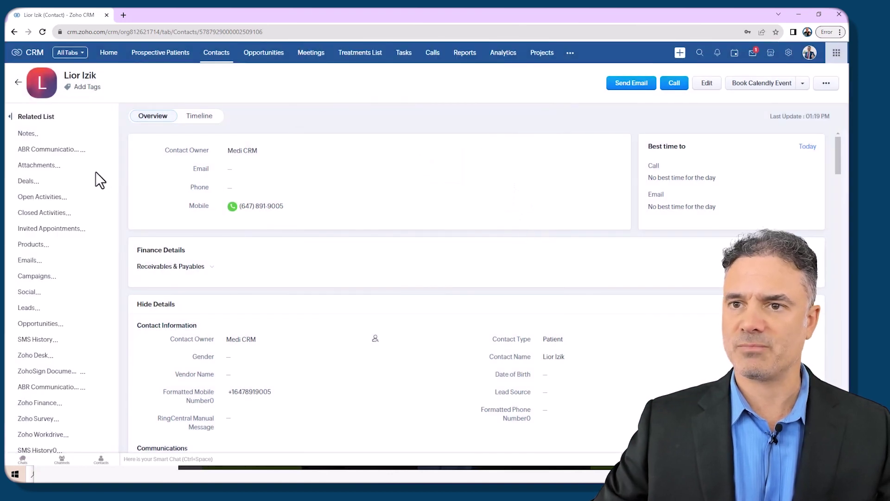
Step: Send the contact a short text greeting from the ABR Communication System section
{"action": "left_click", "coordinate": [61, 151]}
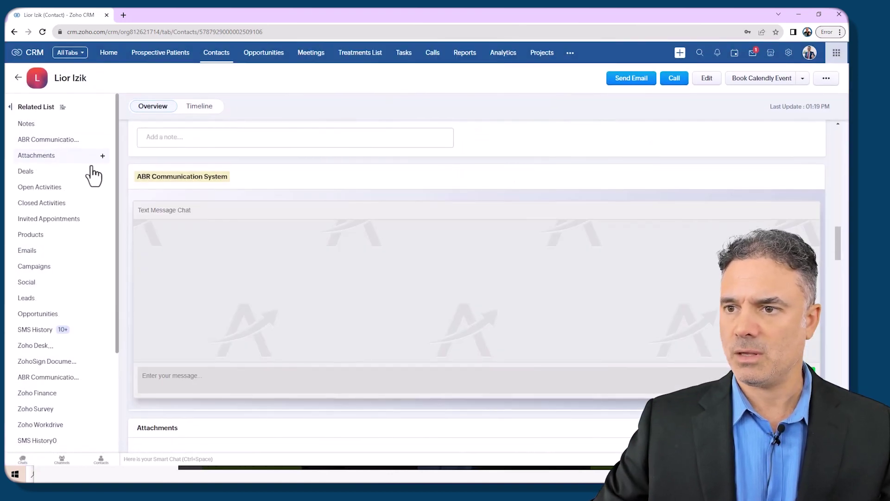
{"action": "left_click", "coordinate": [390, 377]}
{"action": "type", "text": "Hi"}
{"action": "key", "text": "BackSpace"}
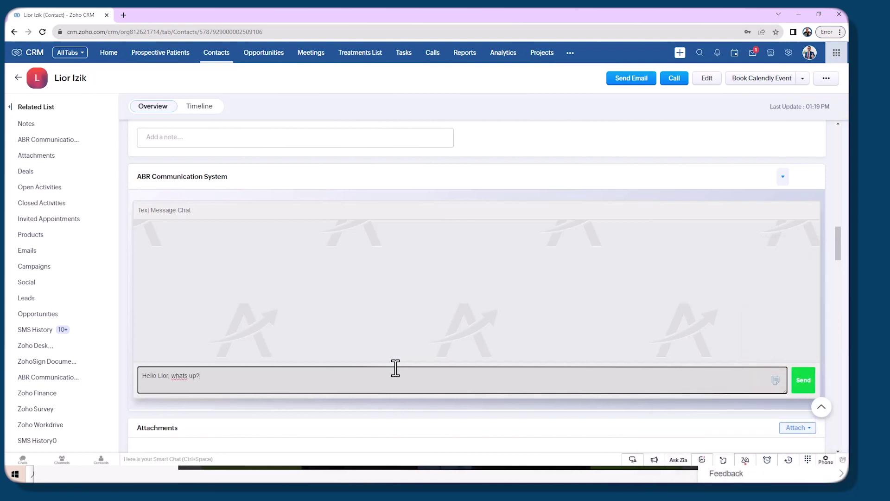
{"action": "left_click", "coordinate": [795, 380]}
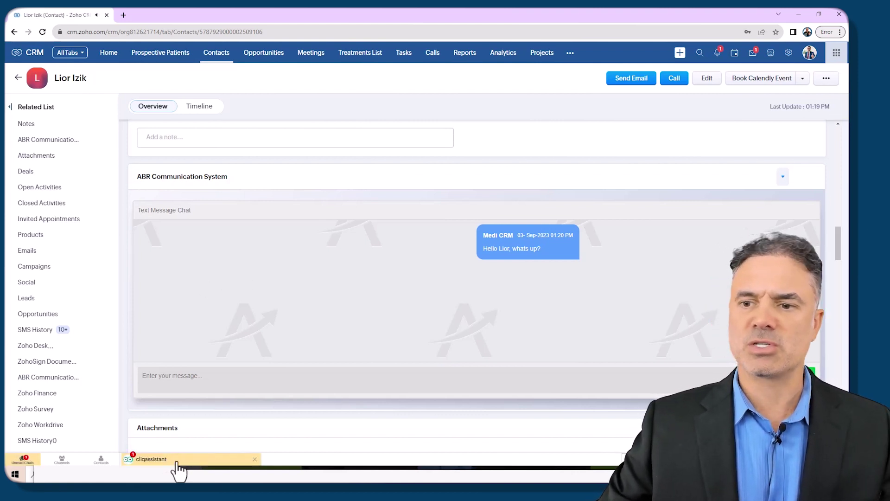
Step: Check the cliqassistant alert for the 'All good!' reply, then glance at the message templates list
{"action": "left_click", "coordinate": [174, 460]}
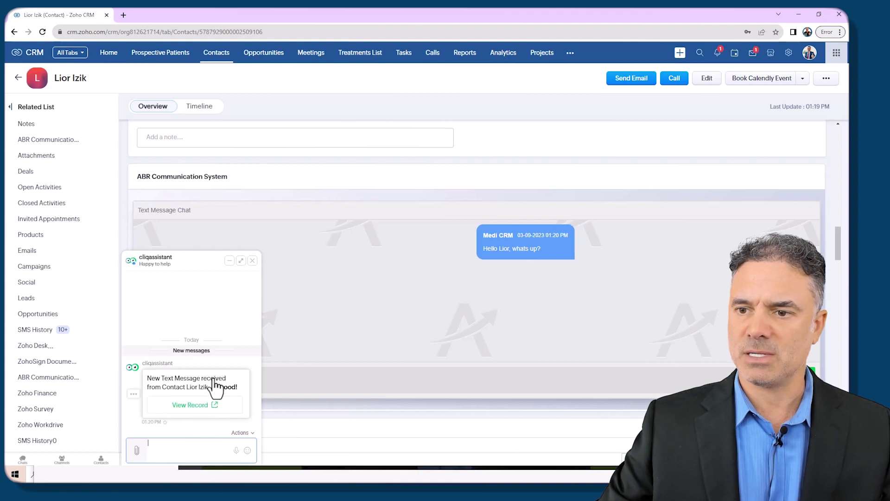
{"action": "left_click", "coordinate": [252, 261]}
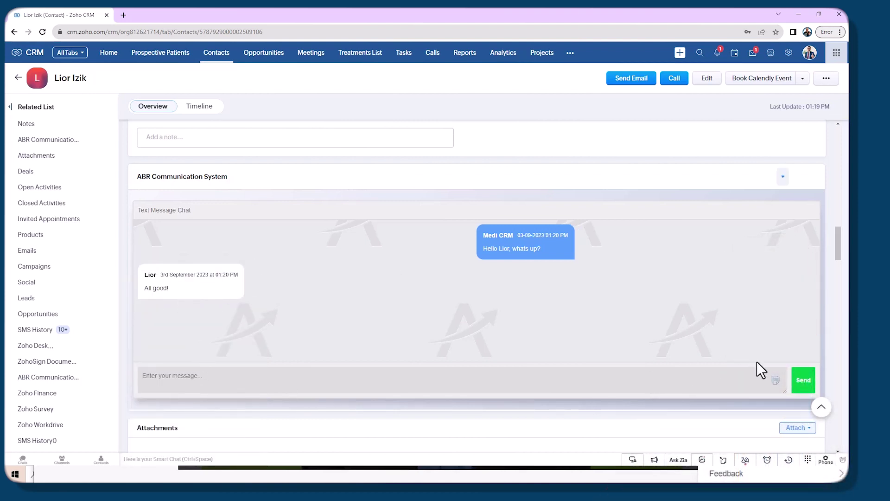
{"action": "left_click", "coordinate": [775, 381]}
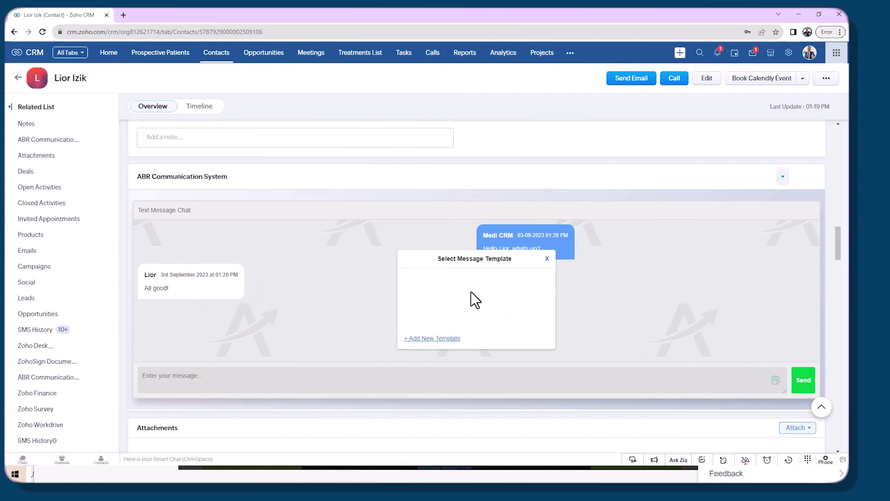
{"action": "left_click", "coordinate": [547, 259]}
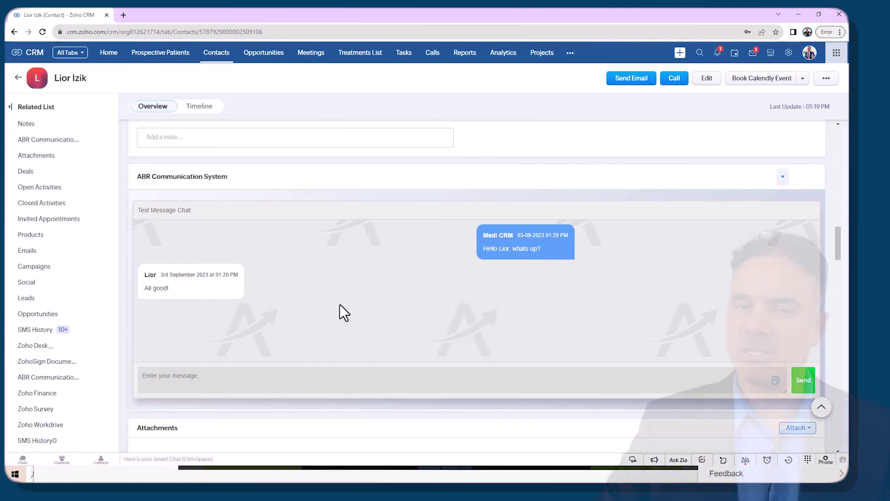
Step: Open the installed ABR RingCentral SMS Extension's settings and select its cliqassistant bot name
{"action": "left_click", "coordinate": [788, 52]}
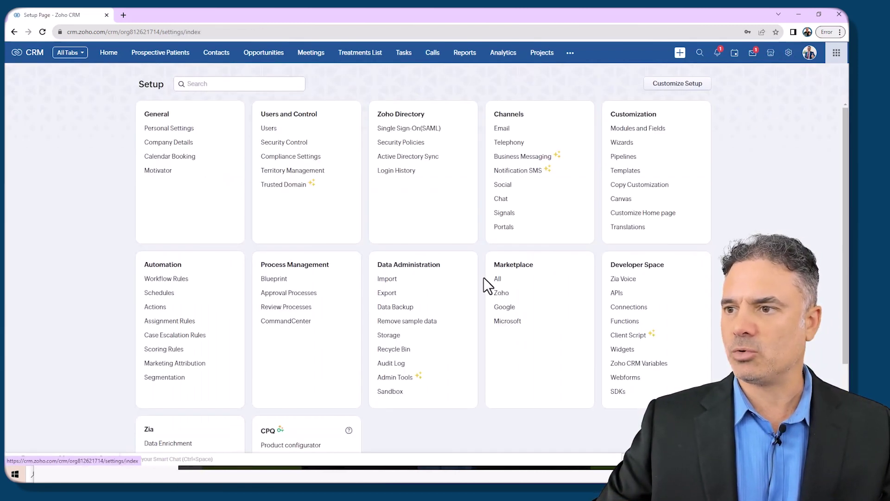
{"action": "left_click", "coordinate": [497, 279]}
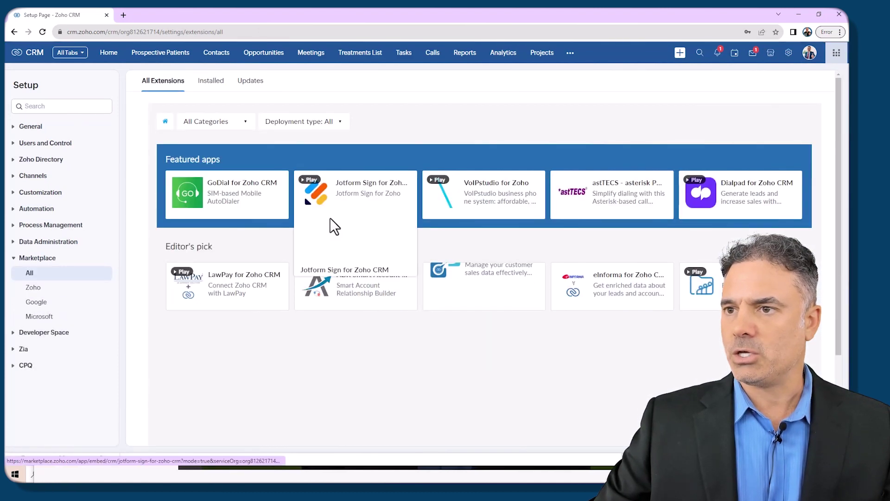
{"action": "left_click", "coordinate": [214, 84]}
{"action": "scroll", "coordinate": [280, 348], "scroll_direction": "down", "scroll_amount": 8}
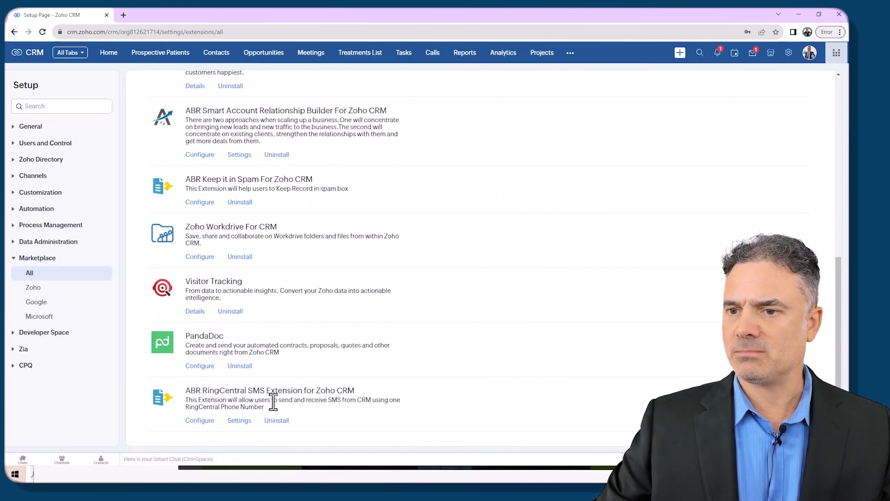
{"action": "left_click", "coordinate": [237, 422]}
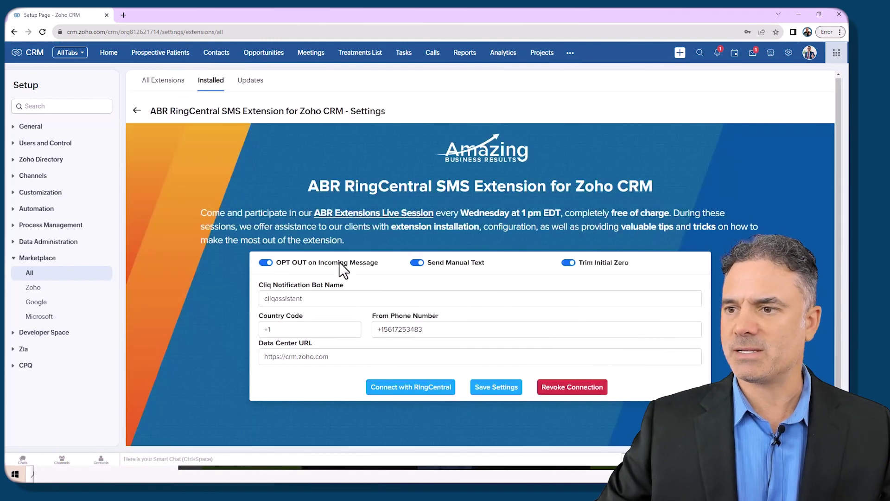
{"action": "left_click_drag", "start_coordinate": [316, 301], "coordinate": [256, 302]}
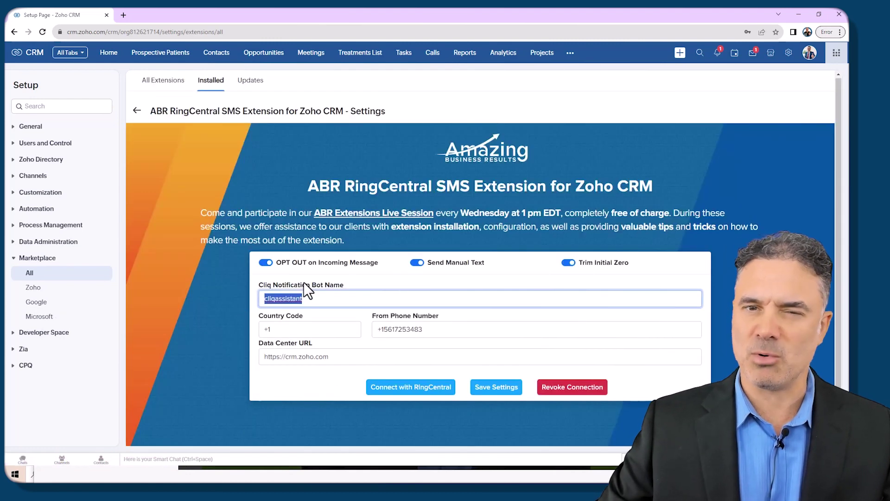
{"action": "left_click", "coordinate": [318, 303]}
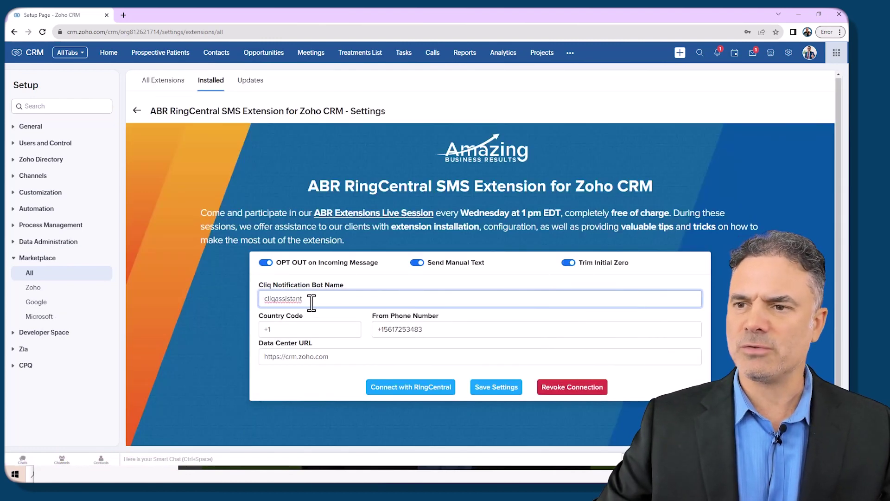
{"action": "left_click_drag", "start_coordinate": [312, 302], "coordinate": [213, 302]}
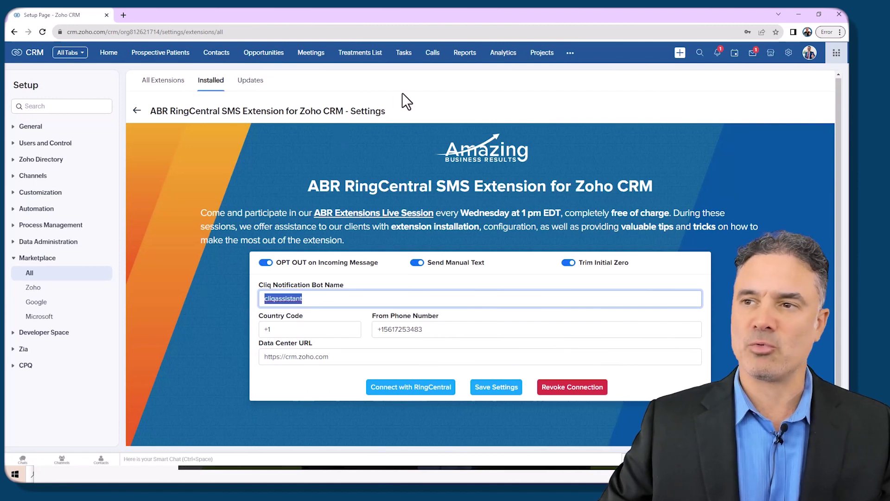
Step: Load cliq.zoho.com in a new browser tab and open the profile panel
{"action": "left_click", "coordinate": [123, 16]}
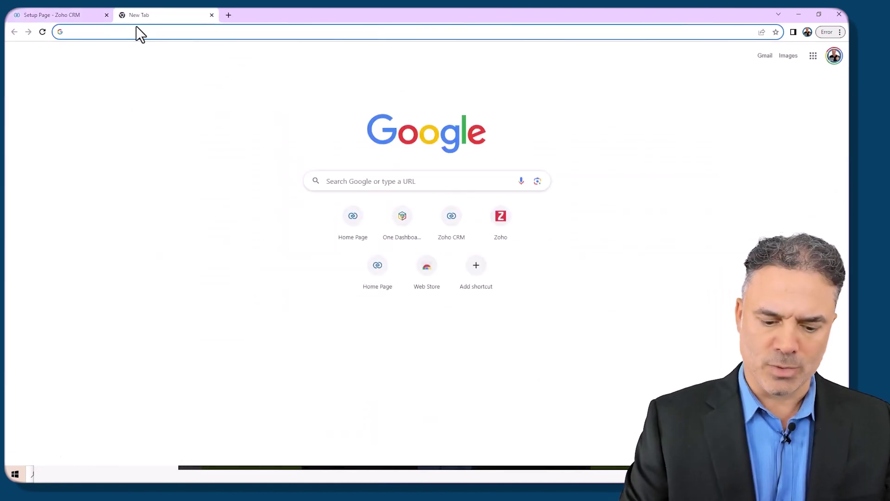
{"action": "type", "text": "cliq.zoho.com"}
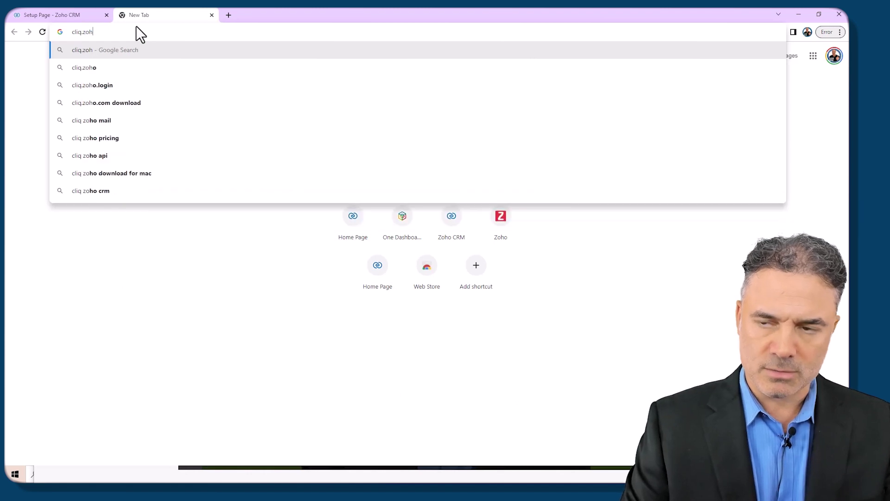
{"action": "key", "text": "Return"}
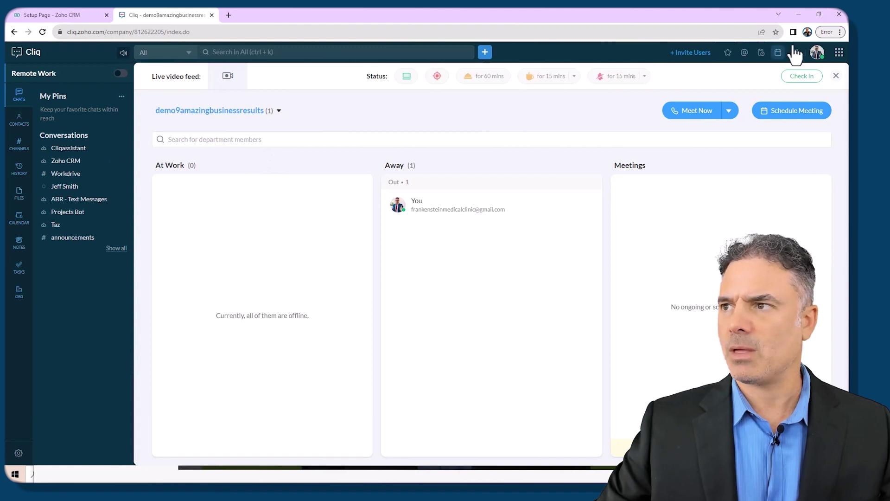
{"action": "left_click", "coordinate": [818, 54]}
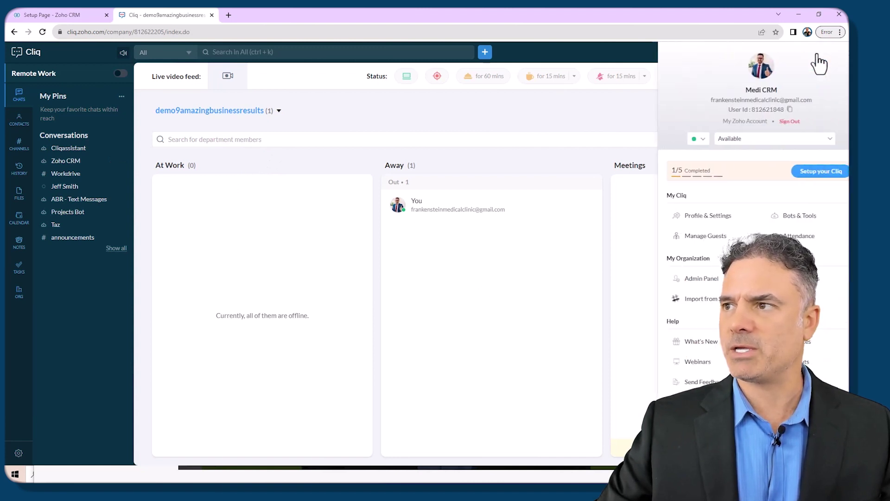
Step: Create a Cliq bot 'SMS Messages' with description 'SMS Messages' and Organization access level
{"action": "left_click", "coordinate": [786, 218]}
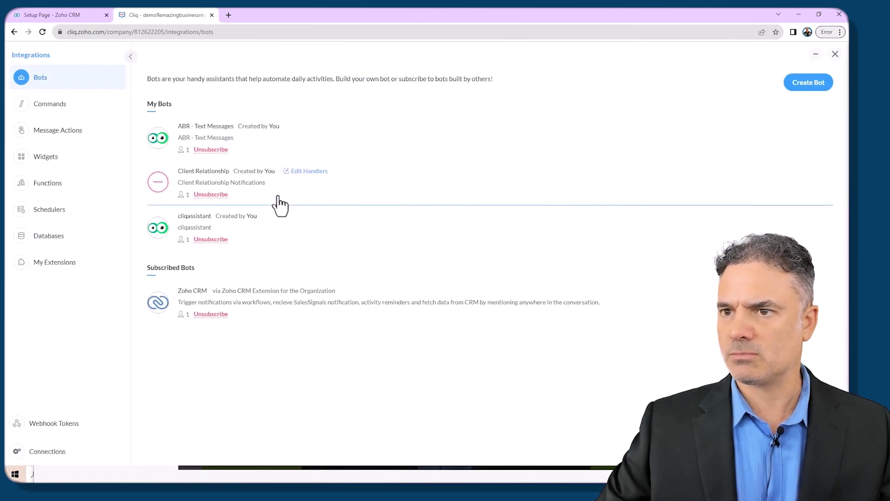
{"action": "left_click", "coordinate": [803, 88]}
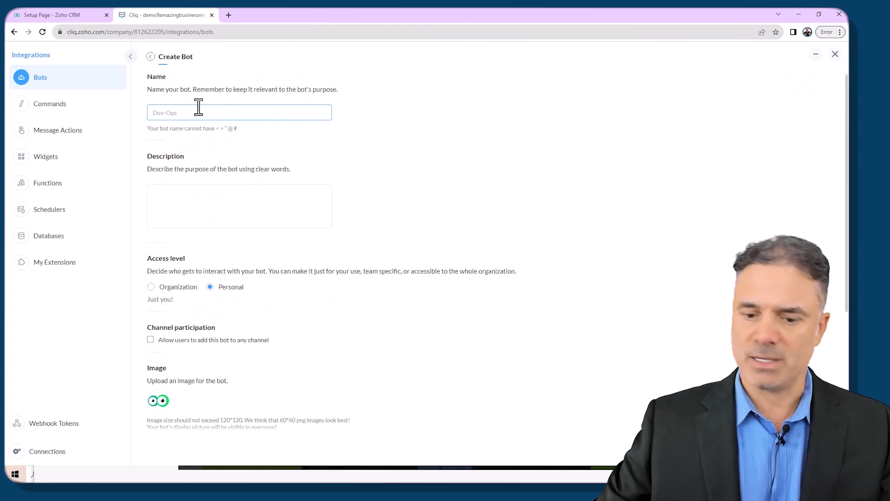
{"action": "type", "text": "SMS Message"}
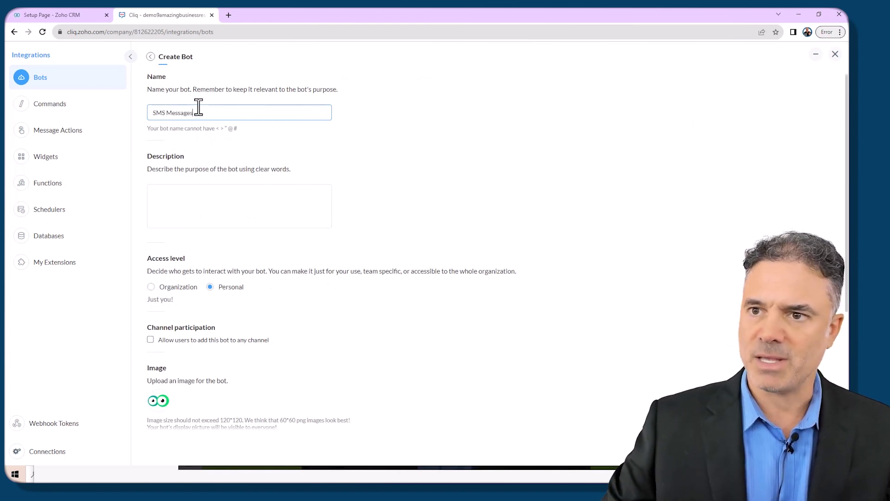
{"action": "type", "text": "s"}
{"action": "key", "text": "ctrl+a"}
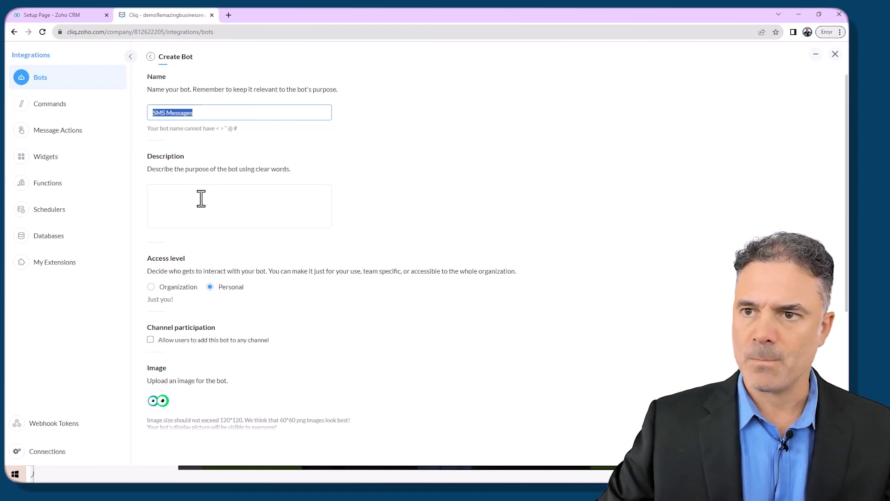
{"action": "key", "text": "ctrl+c"}
{"action": "left_click", "coordinate": [205, 194]}
{"action": "key", "text": "ctrl+v"}
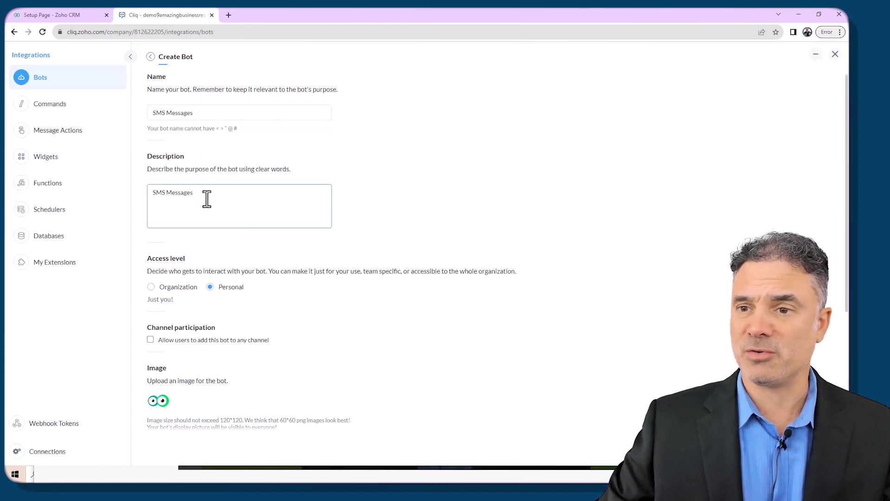
{"action": "key", "text": "ctrl+a"}
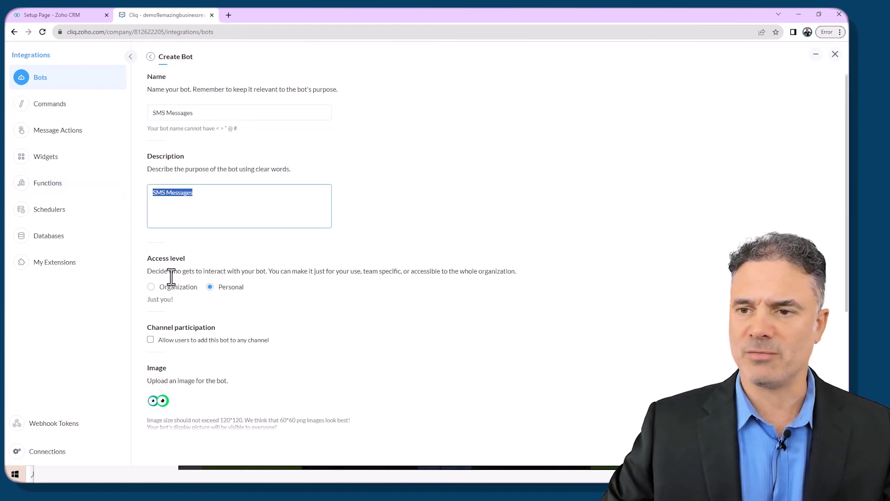
{"action": "left_click", "coordinate": [157, 290]}
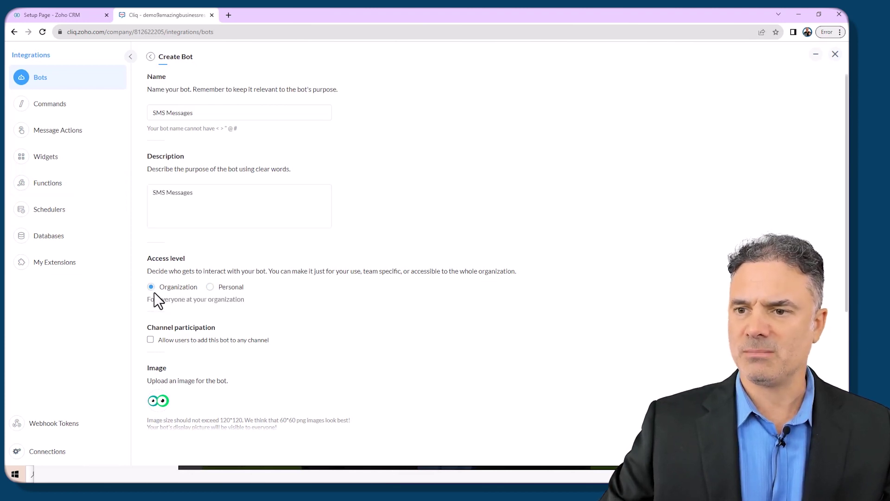
{"action": "scroll", "coordinate": [153, 292], "scroll_direction": "down", "scroll_amount": 4}
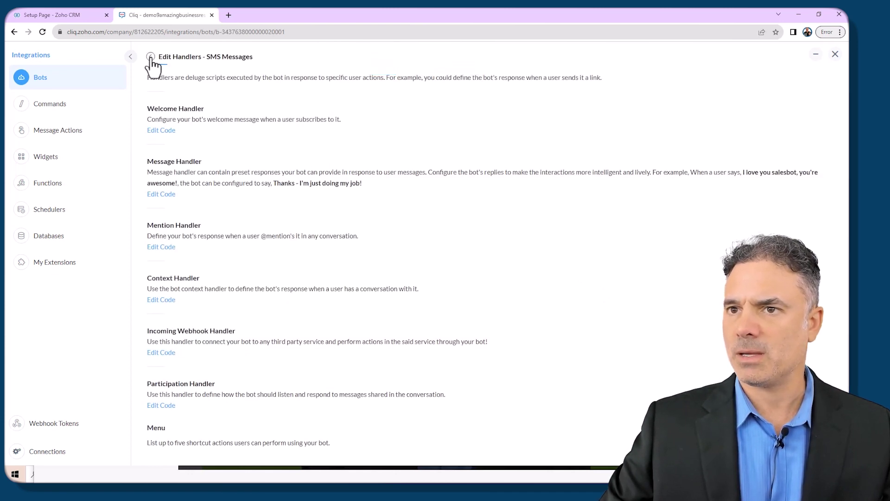
Step: Open the SMS Messages bot's details from the Cliq bots list
{"action": "left_click", "coordinate": [835, 55]}
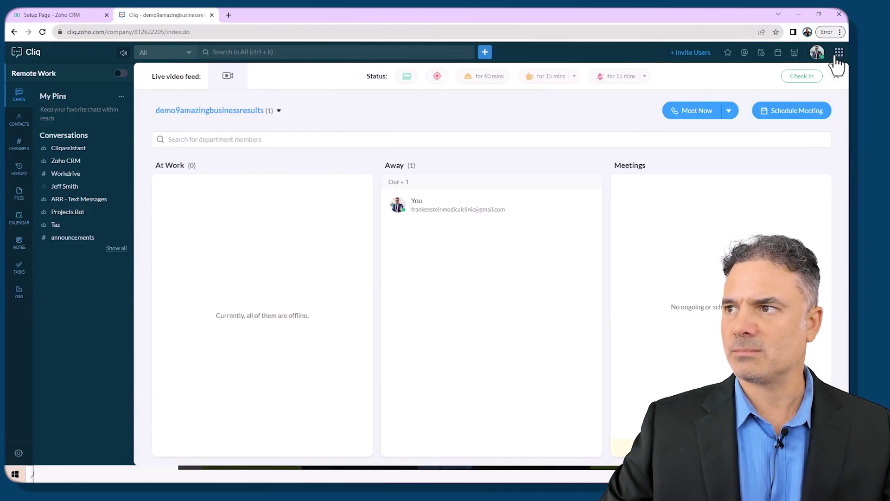
{"action": "left_click", "coordinate": [818, 52]}
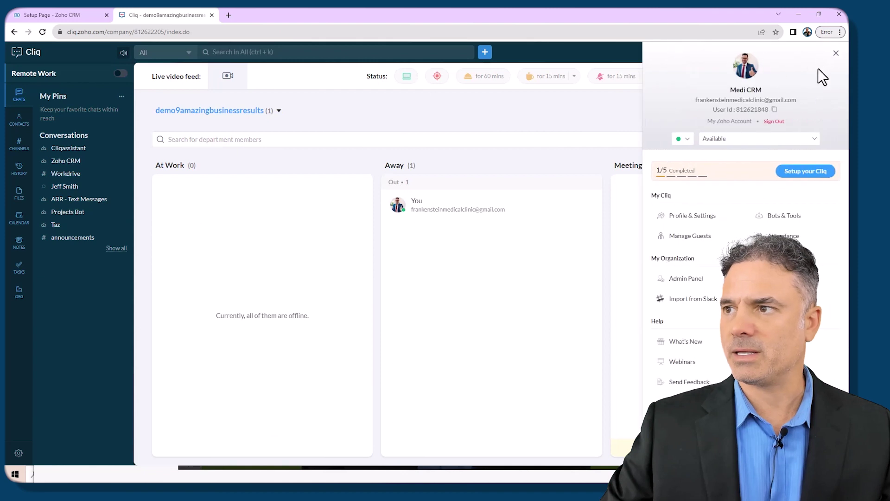
{"action": "left_click", "coordinate": [784, 217]}
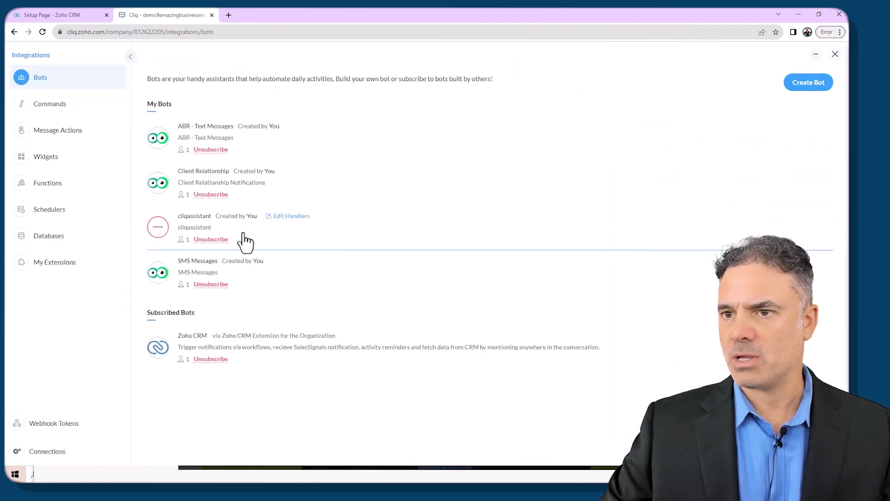
{"action": "left_click", "coordinate": [214, 273]}
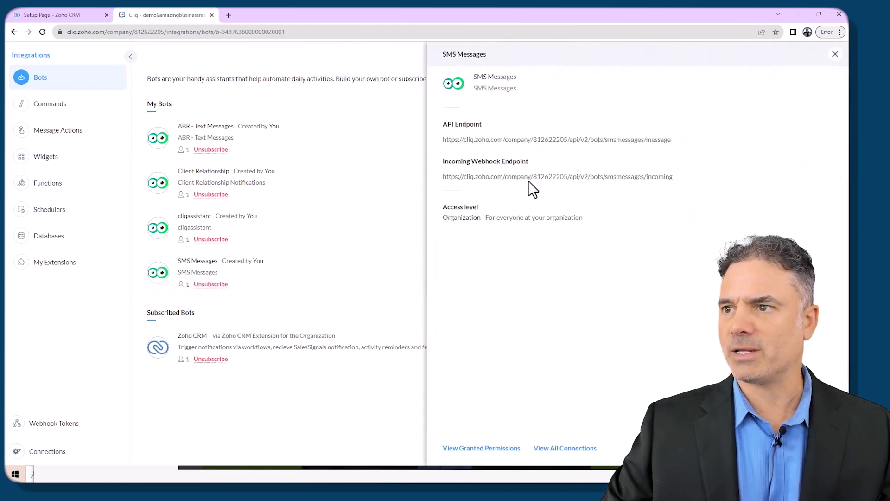
Step: Copy 'smsmessages' from the bot's API endpoint URL and return to the CRM settings tab
{"action": "mouse_move", "coordinate": [484, 144]}
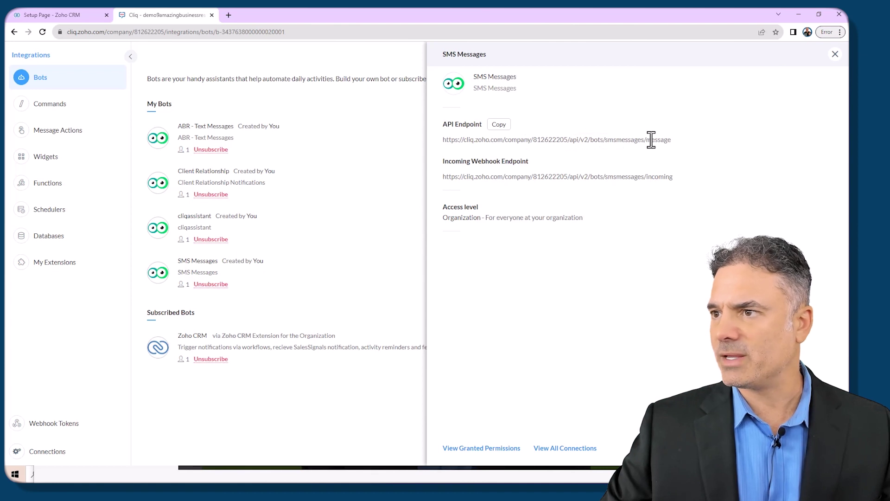
{"action": "double_click", "coordinate": [626, 140]}
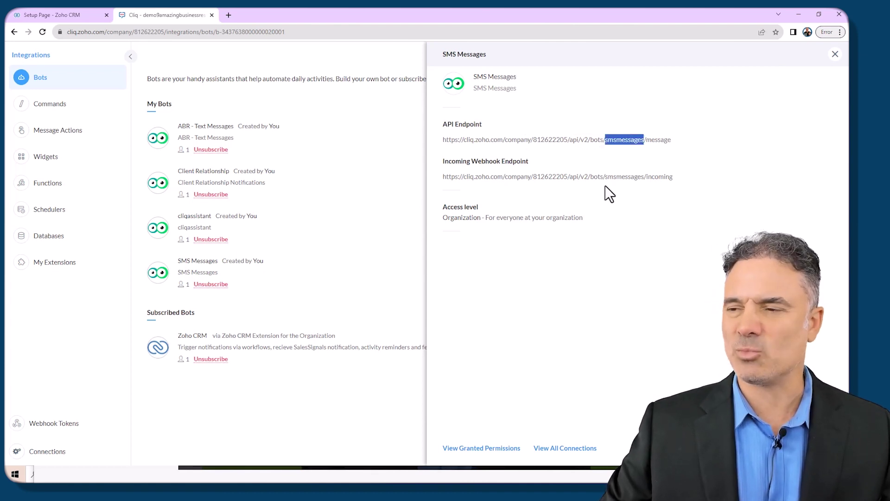
{"action": "mouse_move", "coordinate": [630, 144]}
{"action": "left_click_drag", "start_coordinate": [523, 78], "coordinate": [489, 80]}
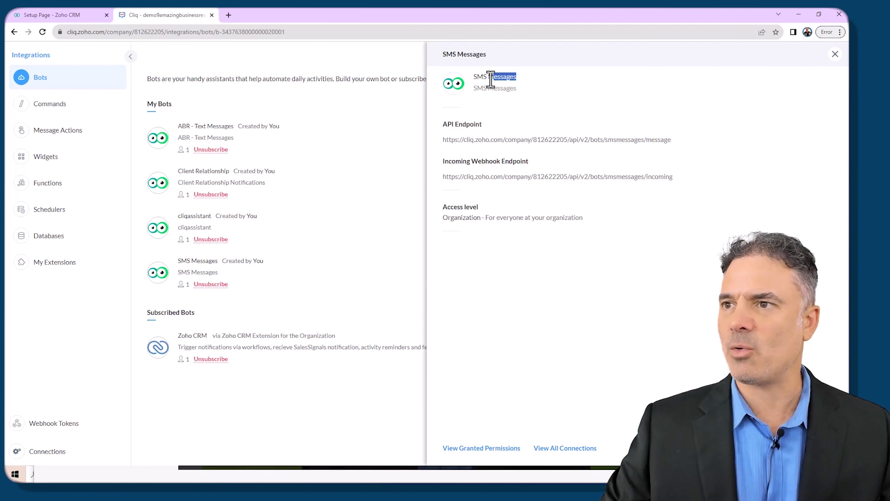
{"action": "double_click", "coordinate": [618, 139]}
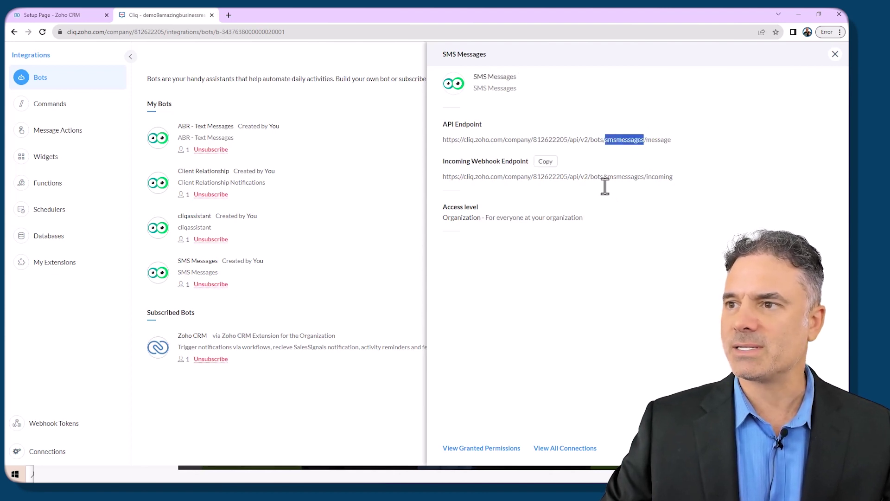
{"action": "mouse_move", "coordinate": [647, 167]}
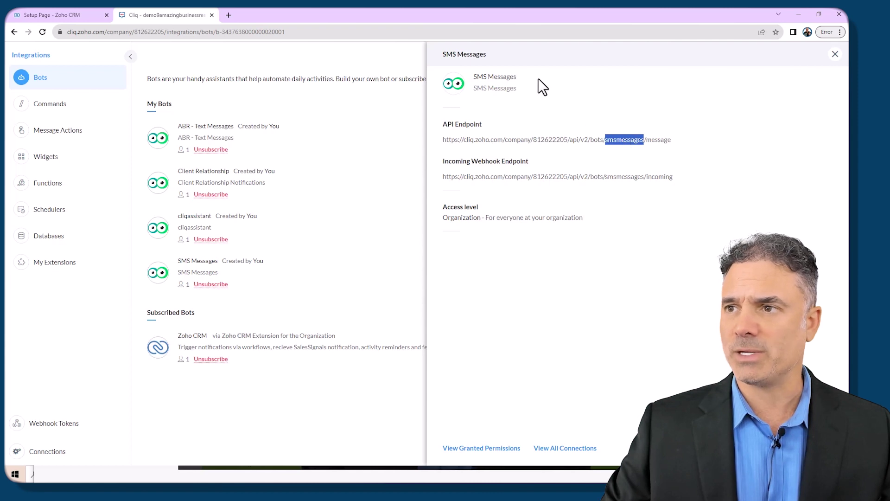
{"action": "left_click_drag", "start_coordinate": [517, 76], "coordinate": [471, 79]}
{"action": "double_click", "coordinate": [631, 140]}
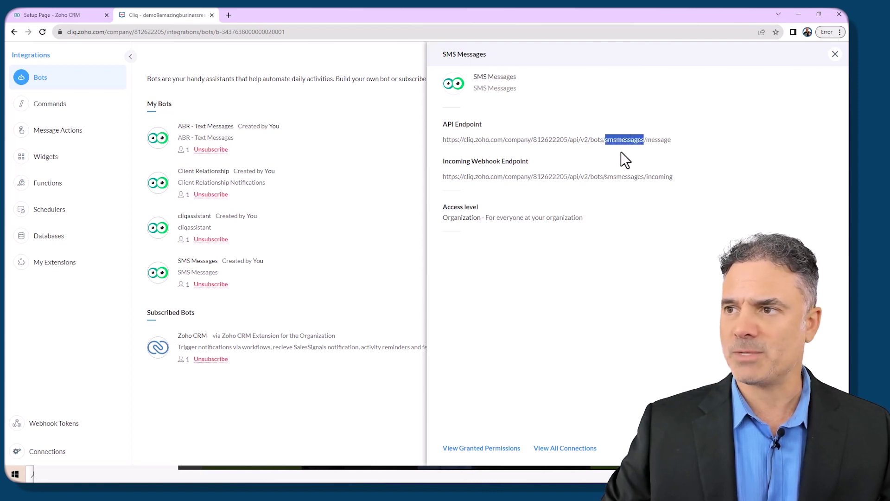
{"action": "left_click", "coordinate": [57, 14]}
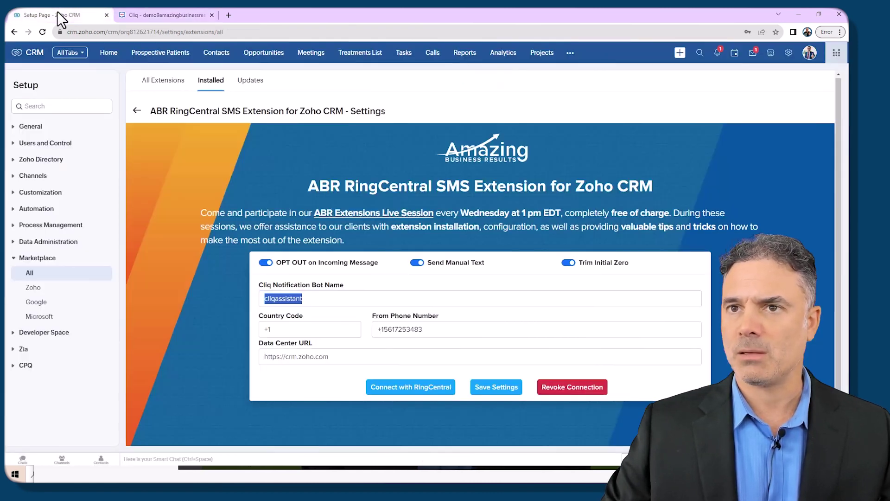
Step: Replace cliqassistant with smsmessages as the Cliq bot name, save, and open a recent contact
{"action": "left_click", "coordinate": [320, 300]}
{"action": "key", "text": "ctrl+a"}
{"action": "key", "text": "ctrl+v"}
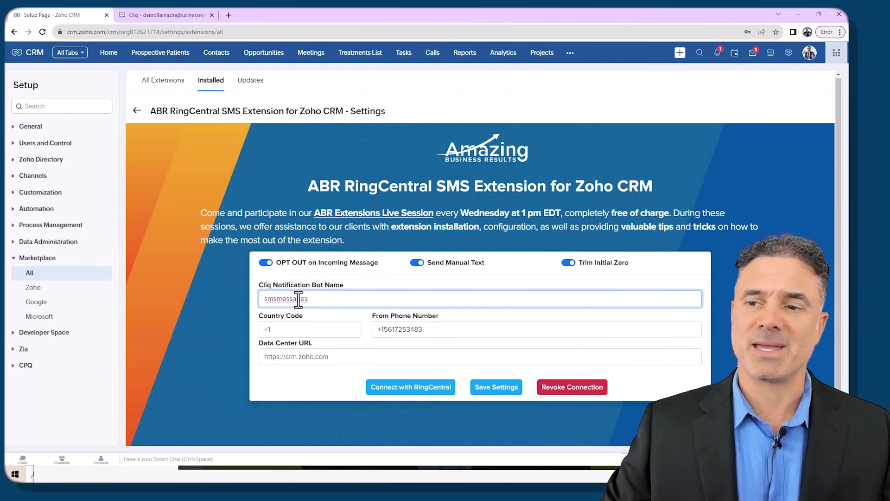
{"action": "left_click", "coordinate": [495, 390]}
{"action": "left_click", "coordinate": [570, 202]}
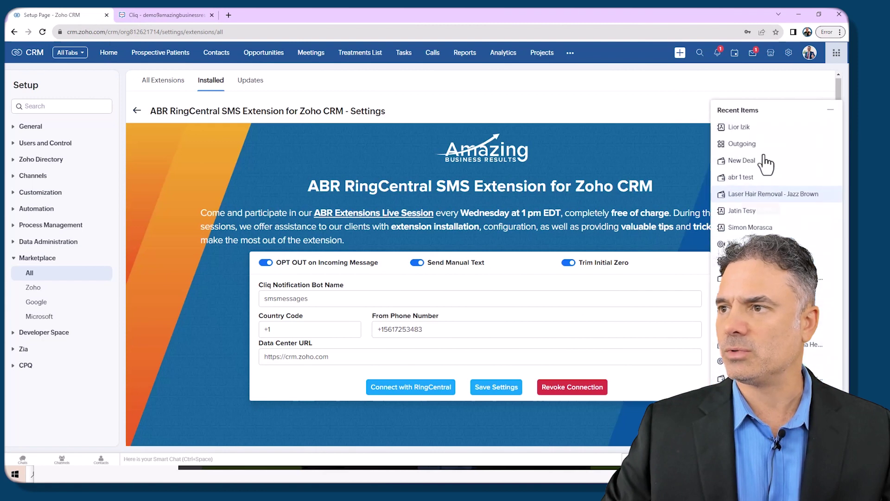
{"action": "left_click", "coordinate": [749, 135]}
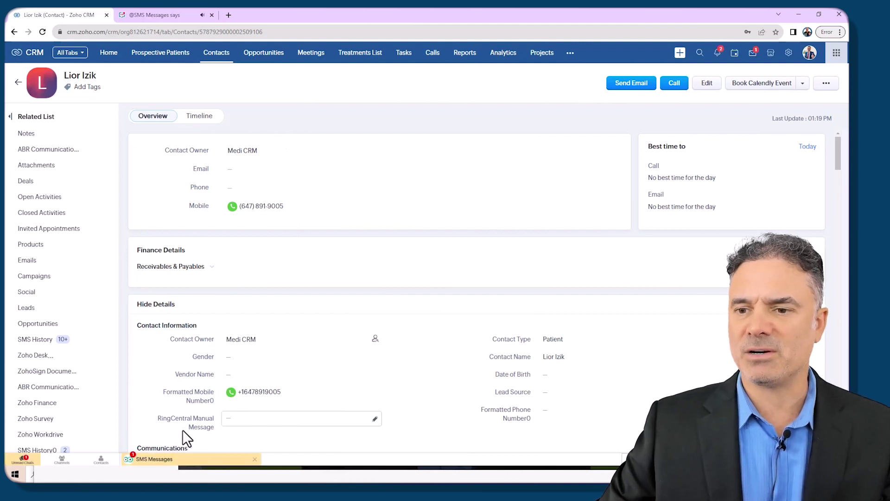
Step: Read the SMS Messages alert, close it, and view the 'Can we meet today?' reply
{"action": "left_click", "coordinate": [171, 463]}
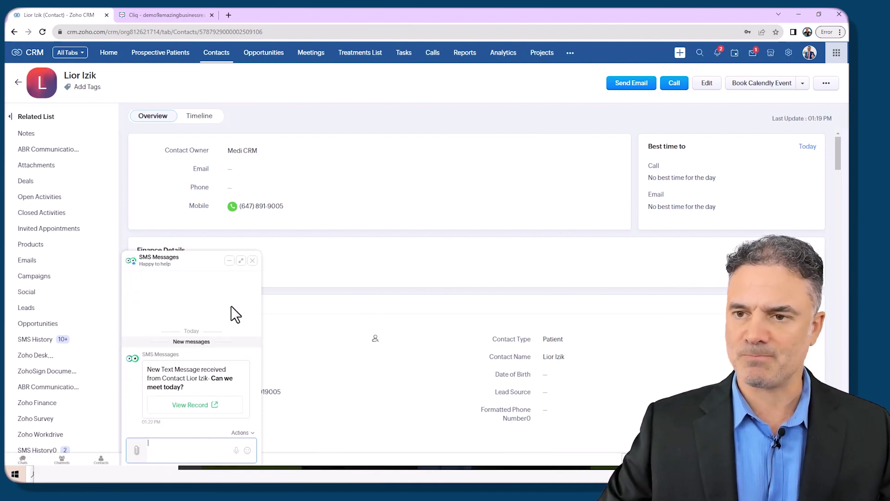
{"action": "left_click", "coordinate": [252, 261]}
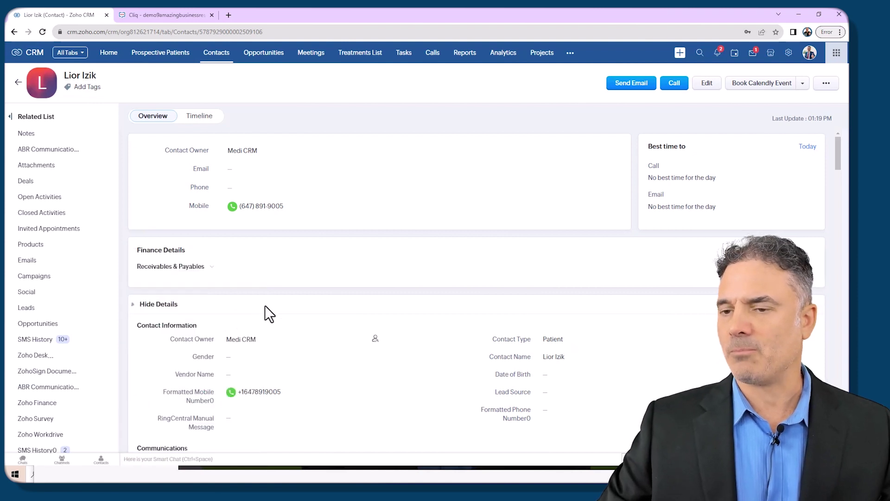
{"action": "left_click", "coordinate": [58, 149]}
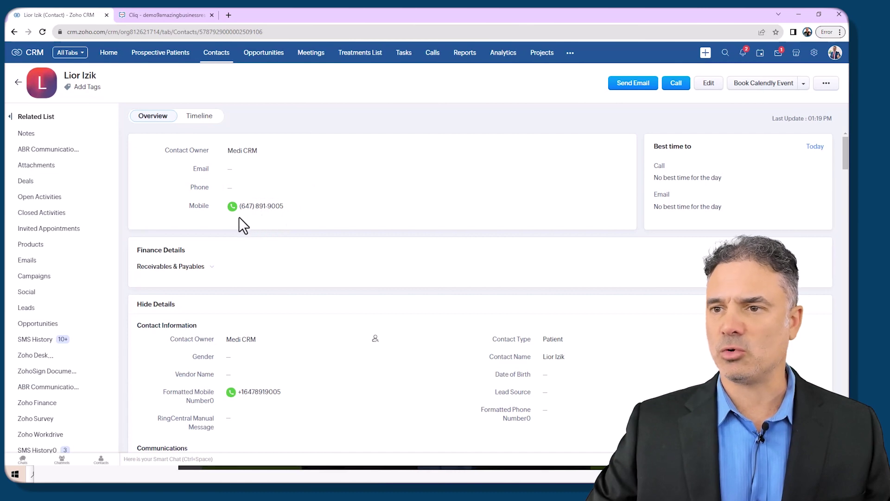
{"action": "mouse_move", "coordinate": [235, 217]}
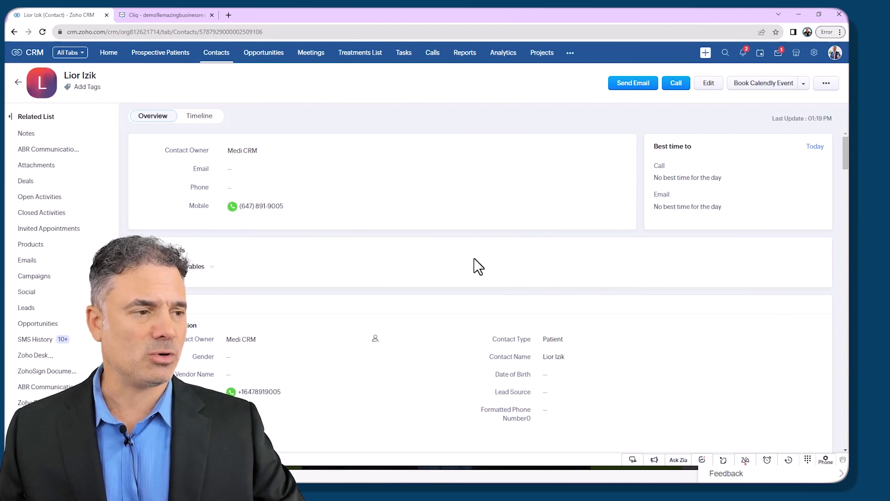
Step: Save calling preferences with calls made through the RingCentral Desktop App
{"action": "left_click", "coordinate": [826, 463]}
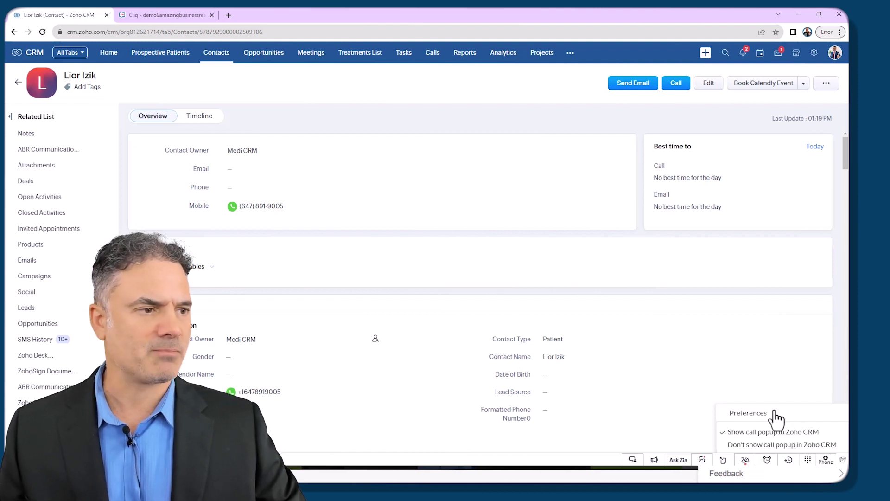
{"action": "left_click", "coordinate": [762, 414]}
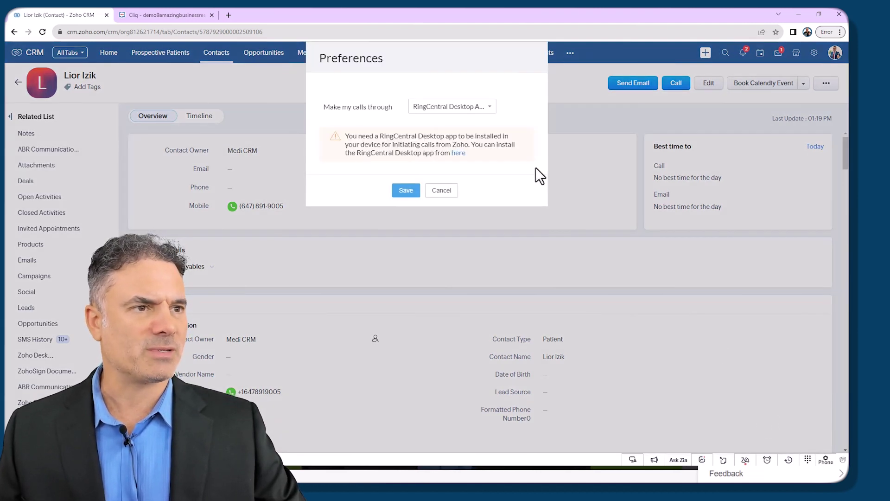
{"action": "left_click", "coordinate": [480, 111]}
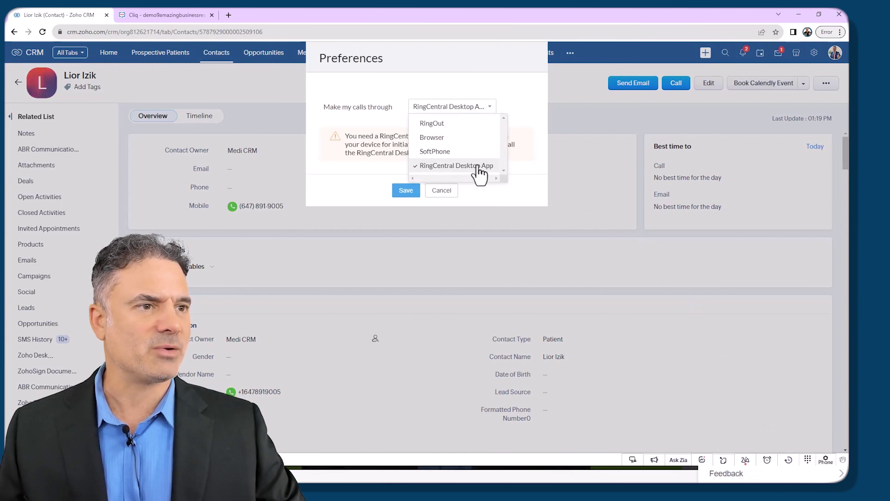
{"action": "left_click", "coordinate": [413, 191]}
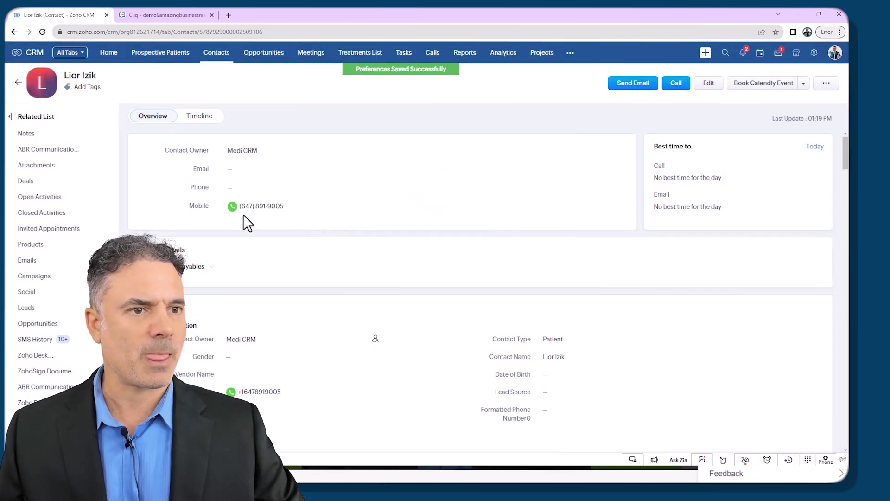
Step: Call the contact's mobile via RingCentral, confirming the Primary emergency location
{"action": "left_click", "coordinate": [241, 205]}
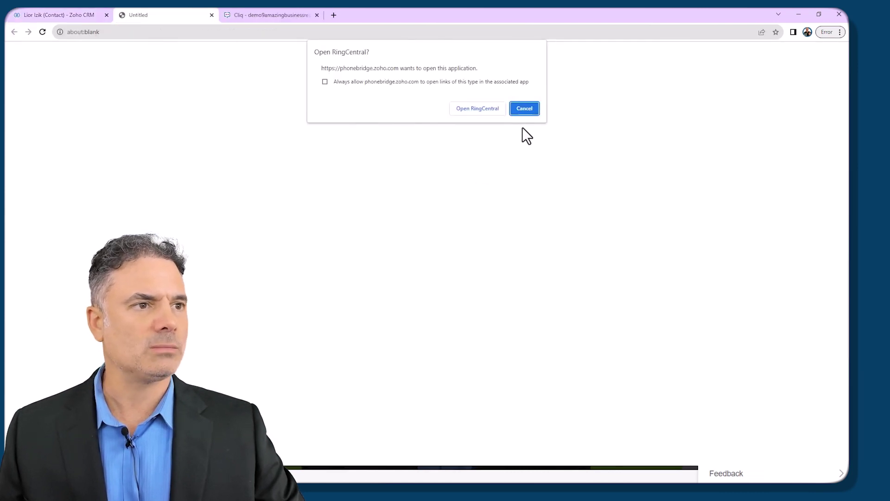
{"action": "left_click", "coordinate": [478, 108]}
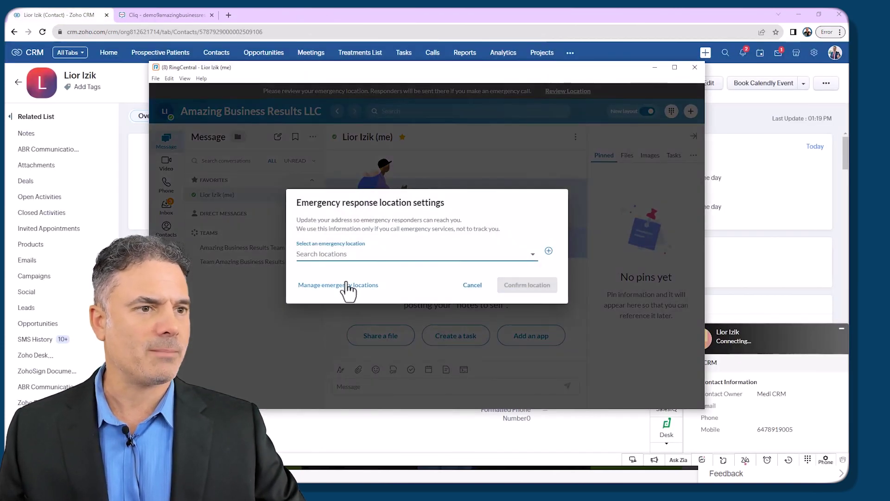
{"action": "left_click", "coordinate": [333, 255]}
{"action": "left_click", "coordinate": [351, 284]}
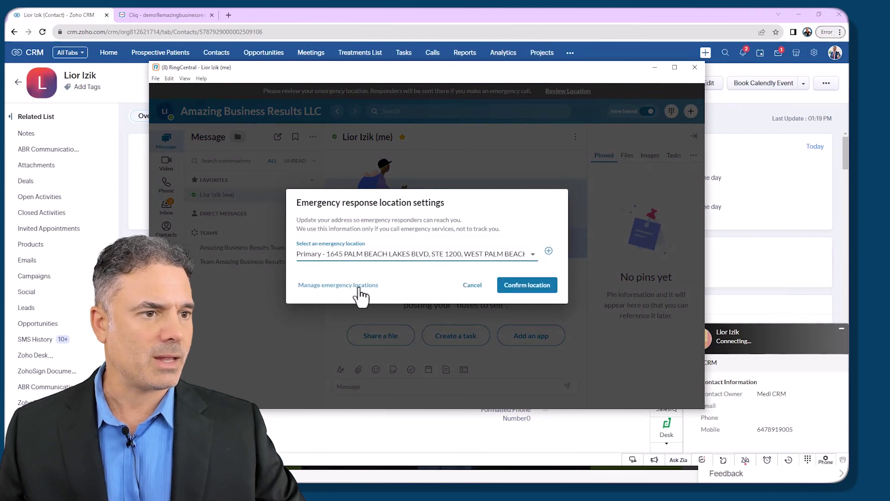
{"action": "left_click", "coordinate": [523, 286]}
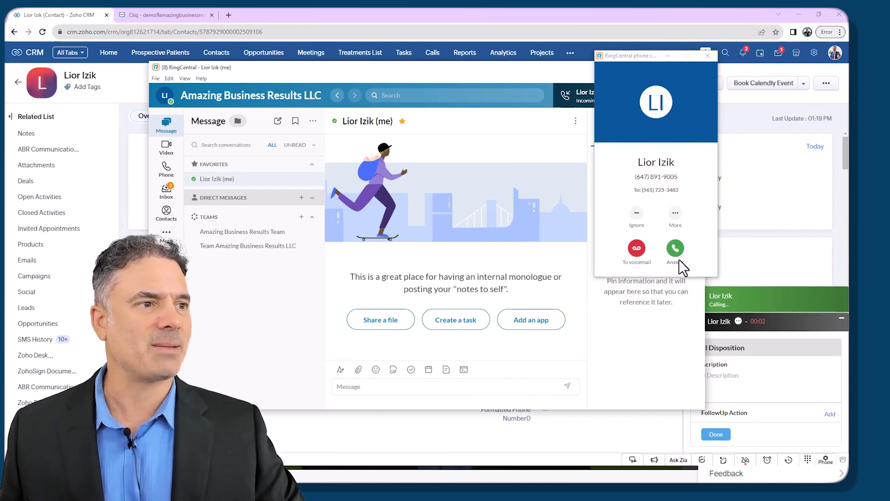
Step: Answer the test call, mute it, then hang up and return to the CRM window
{"action": "left_click", "coordinate": [676, 248]}
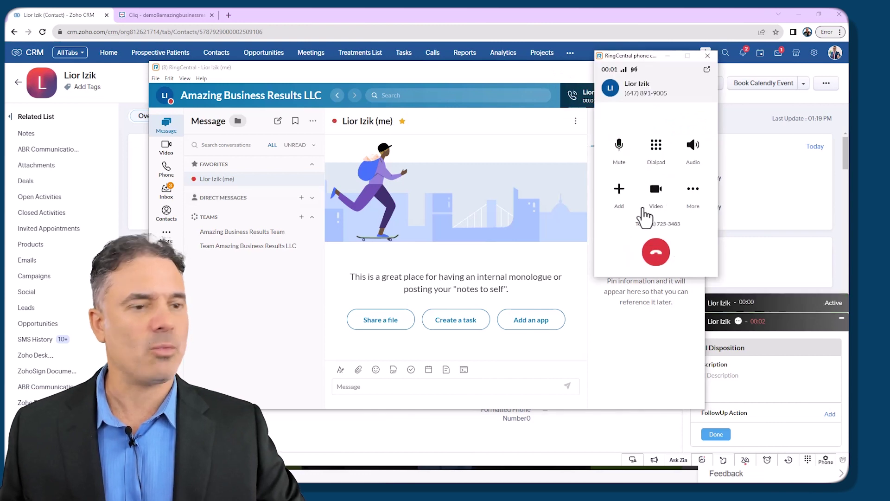
{"action": "left_click", "coordinate": [619, 146]}
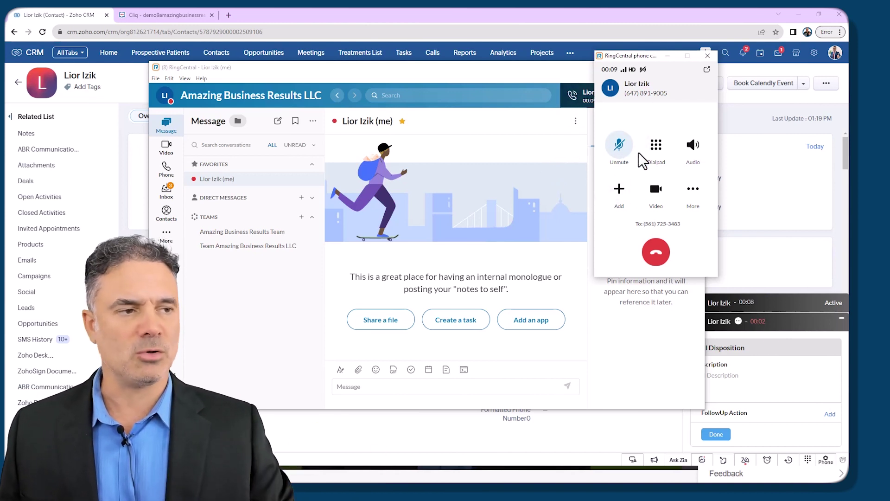
{"action": "left_click", "coordinate": [656, 253]}
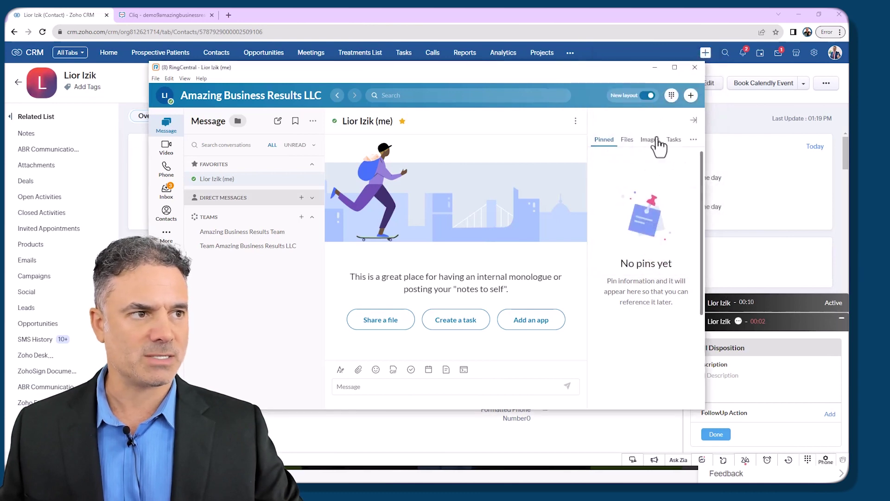
{"action": "double_click", "coordinate": [468, 19]}
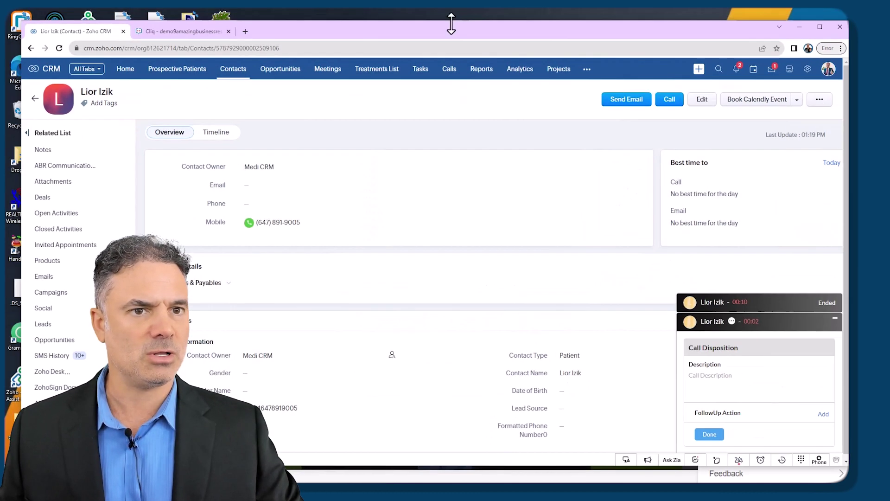
Step: Reload the contact and open the Outgoing call under Closed Activities to see its recording
{"action": "double_click", "coordinate": [330, 29]}
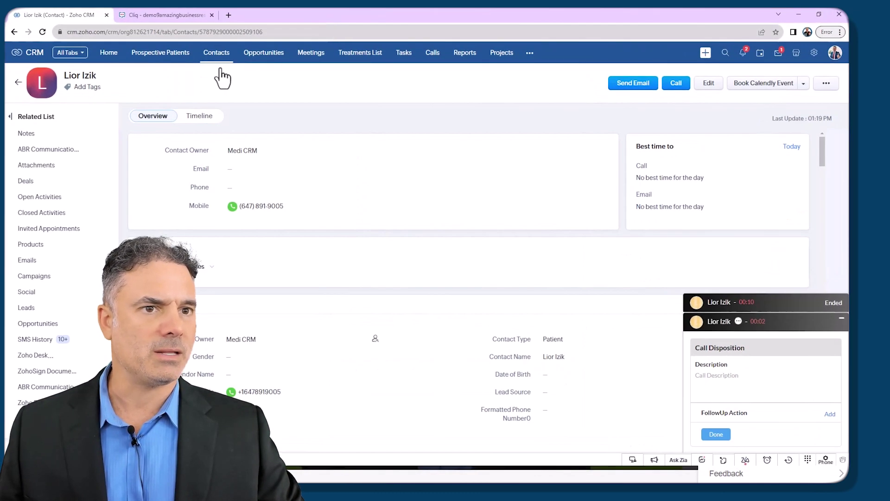
{"action": "left_click", "coordinate": [42, 32]}
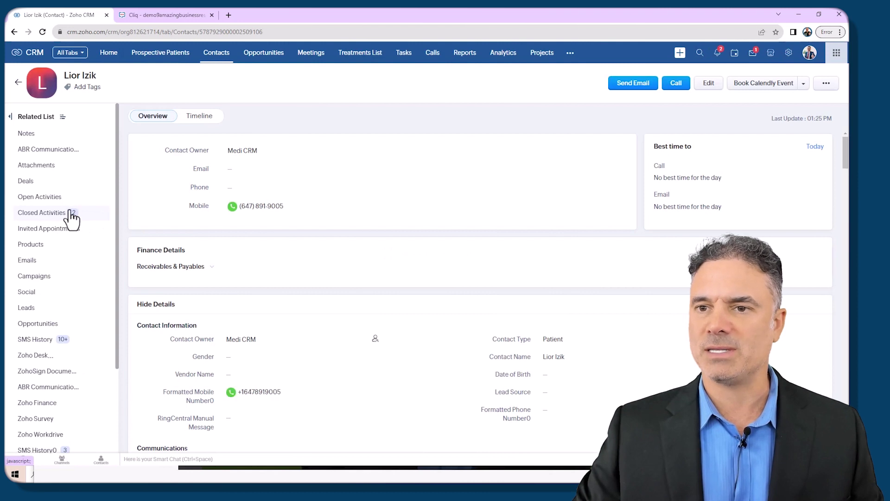
{"action": "left_click", "coordinate": [69, 213]}
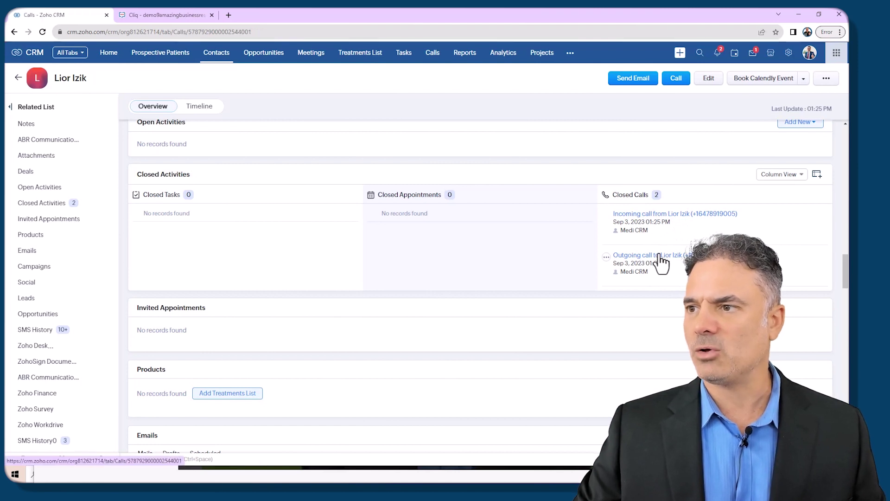
{"action": "left_click", "coordinate": [659, 256]}
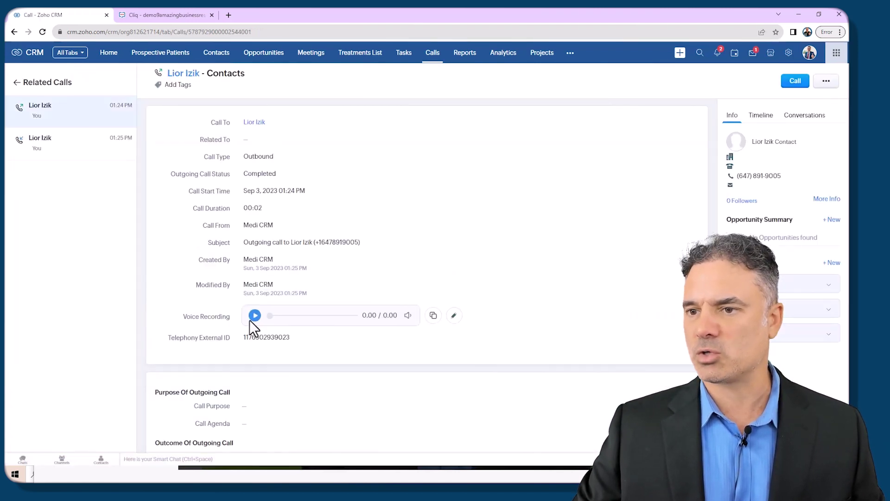